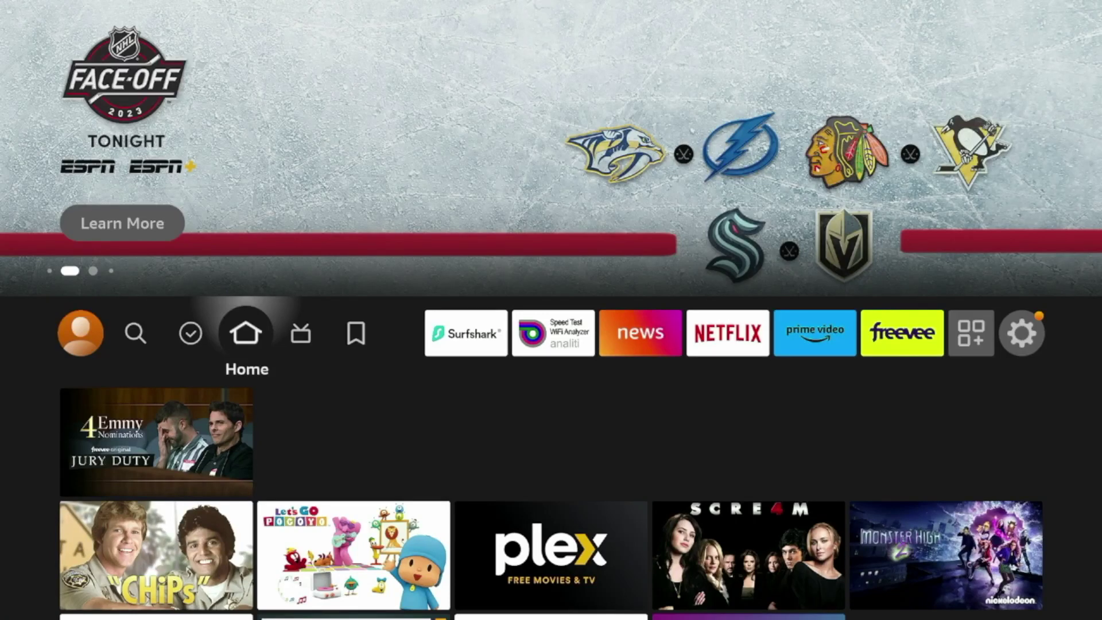
Step: Launch Surfshark VPN from the Fire TV home screen, connected to United States - Kansas City
key(Right)
key(Right)
key(Right)
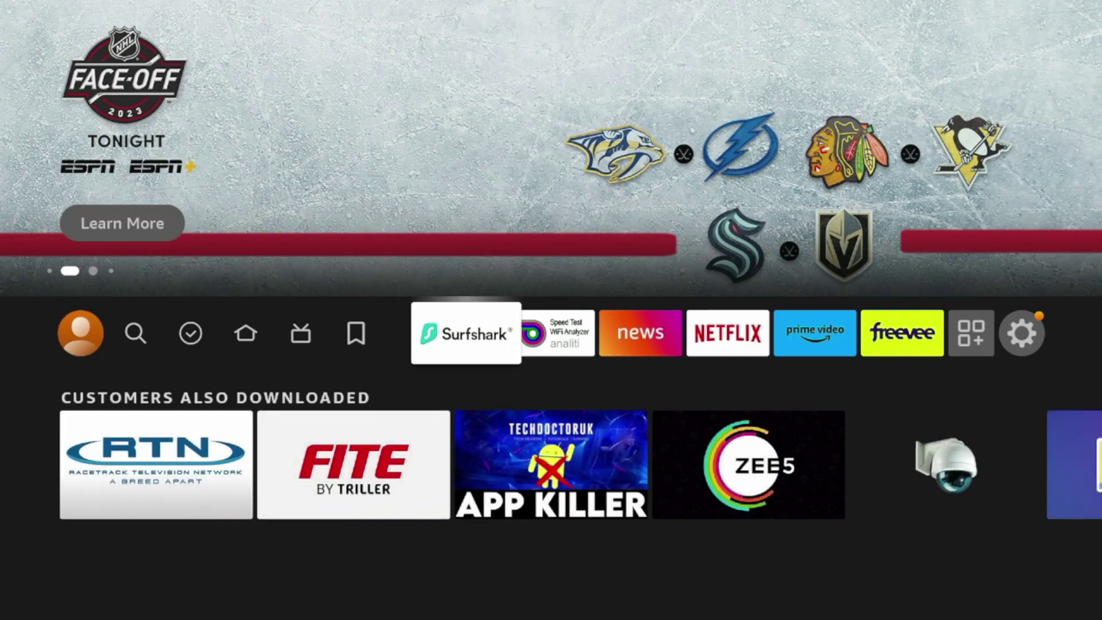
key(Return)
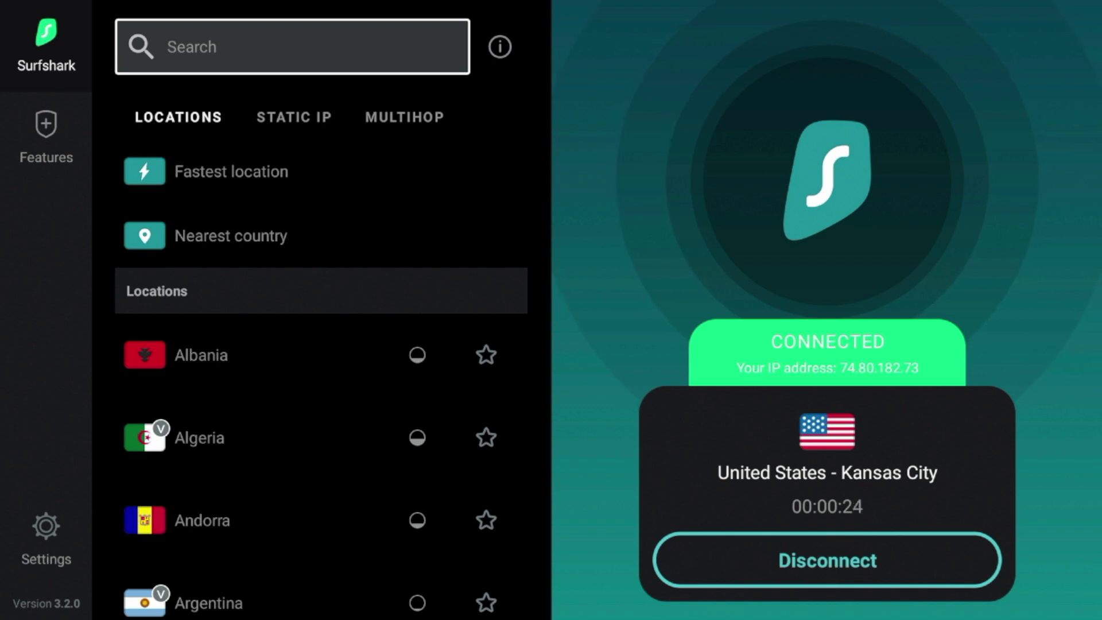
key(Down)
key(Down)
key(Up)
key(Up)
Step: Browse the locations list and connection panel, ending on the Fastest location option
key(Down)
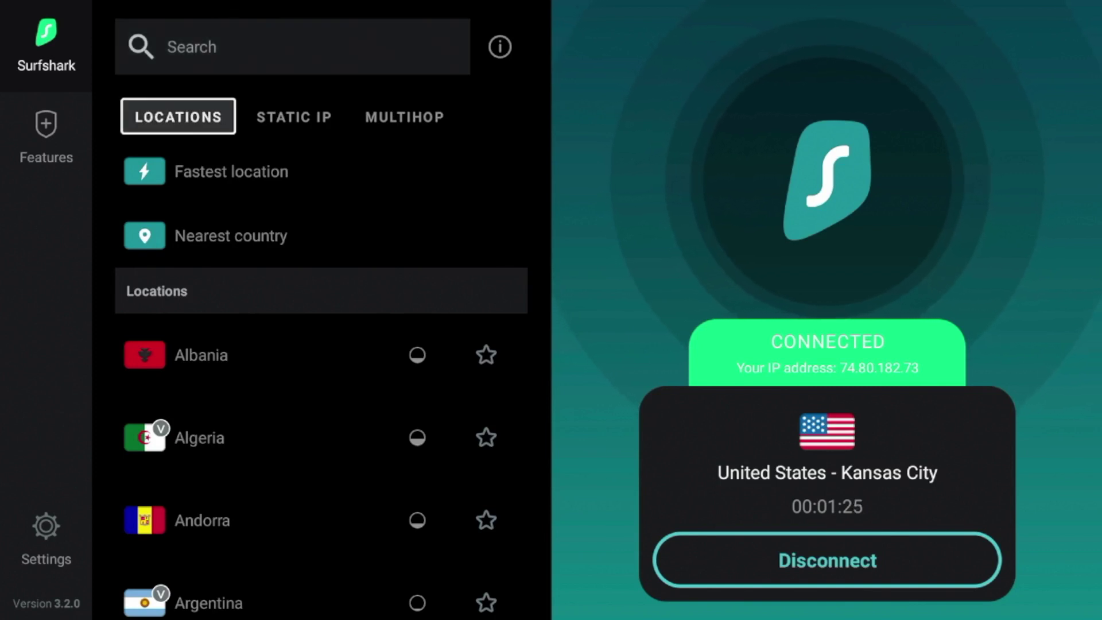
key(Down)
key(Right)
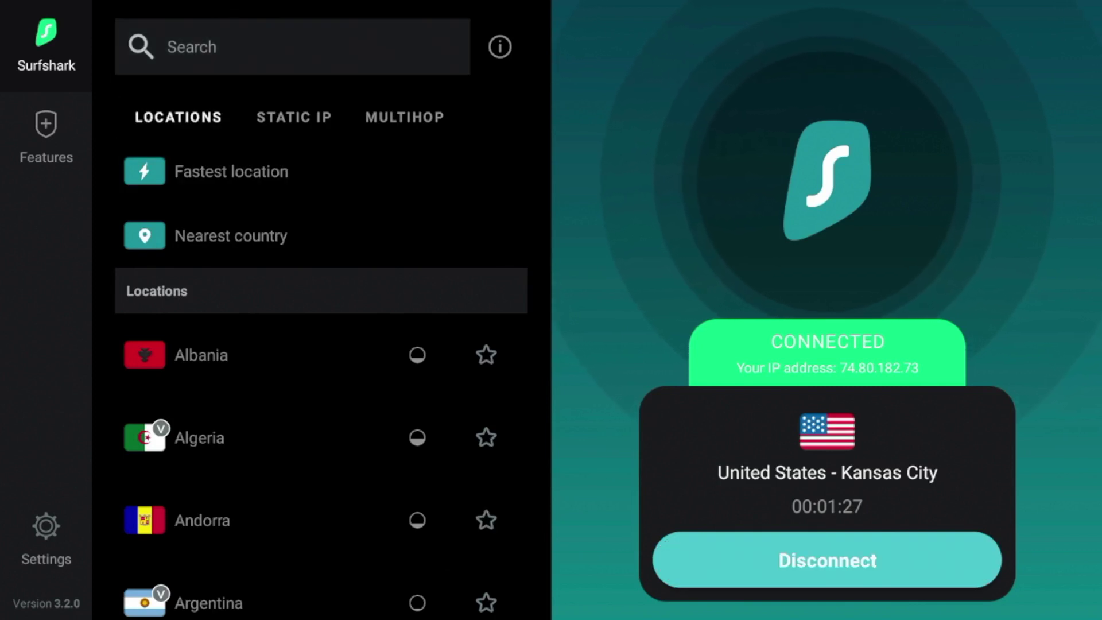
key(Left)
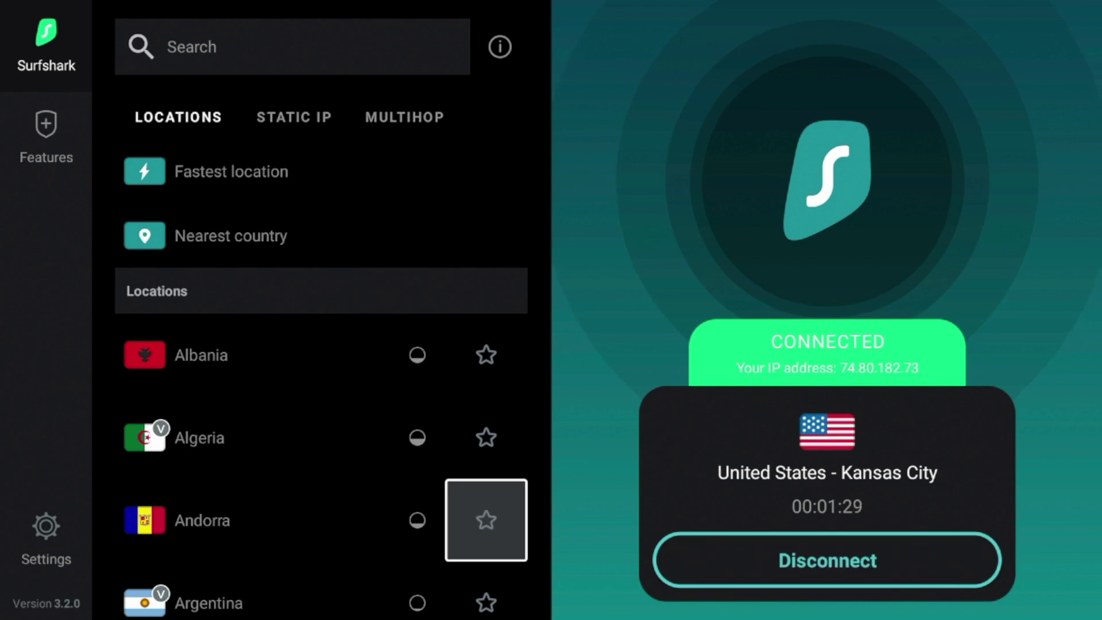
key(Up)
key(Up)
key(Left)
key(Up)
key(Up)
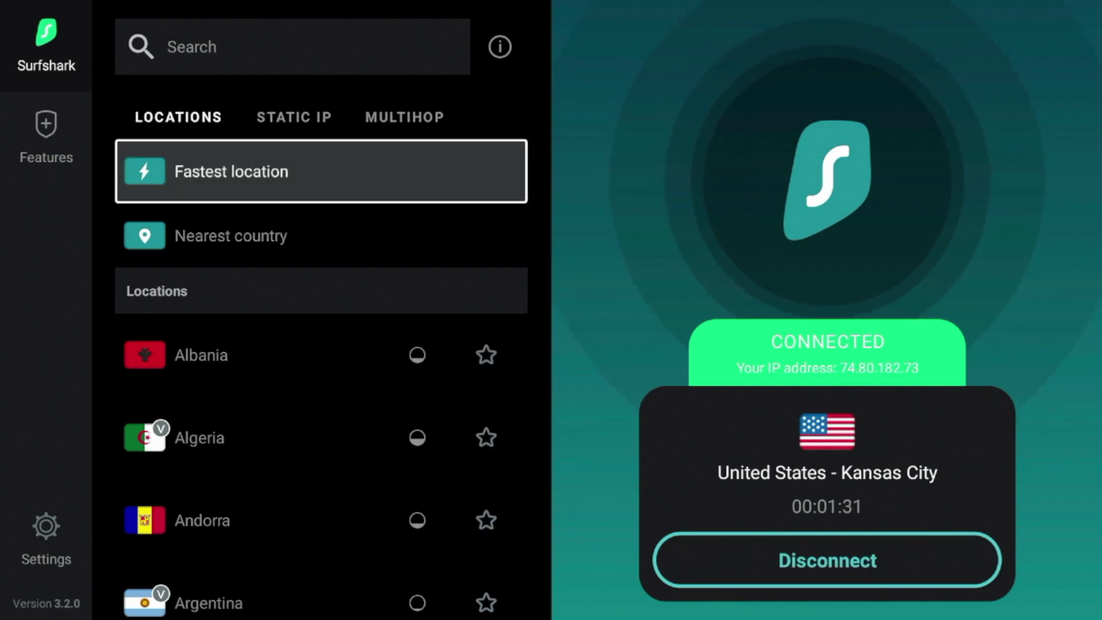
key(Down)
key(Down)
key(Right)
key(Right)
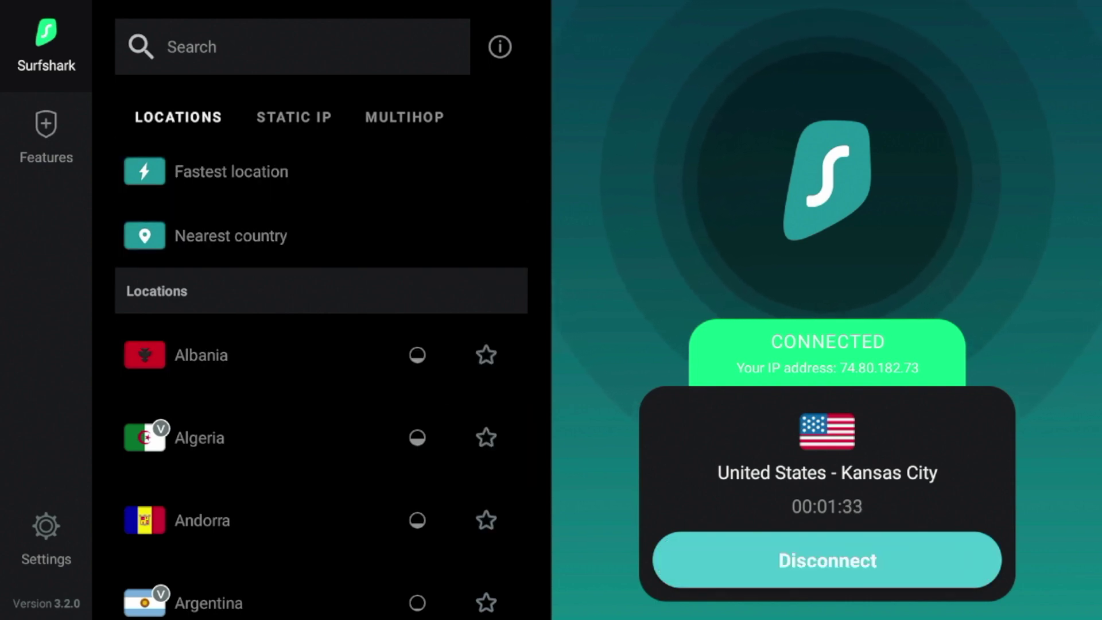
key(Left)
key(Left)
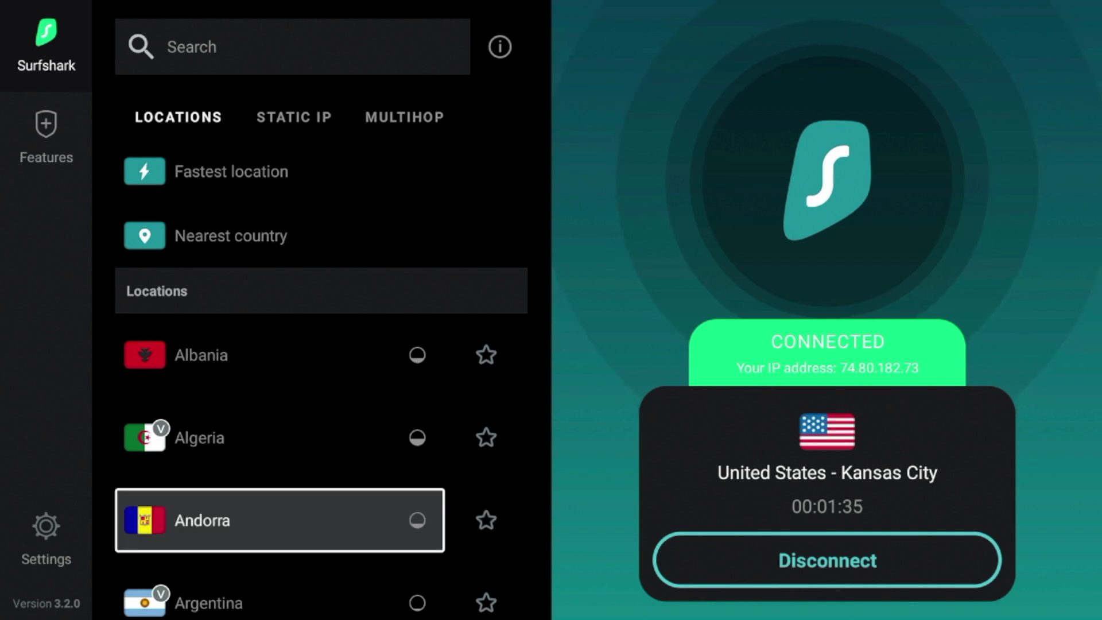
key(Up)
key(Up)
key(Up)
key(Up)
key(Up)
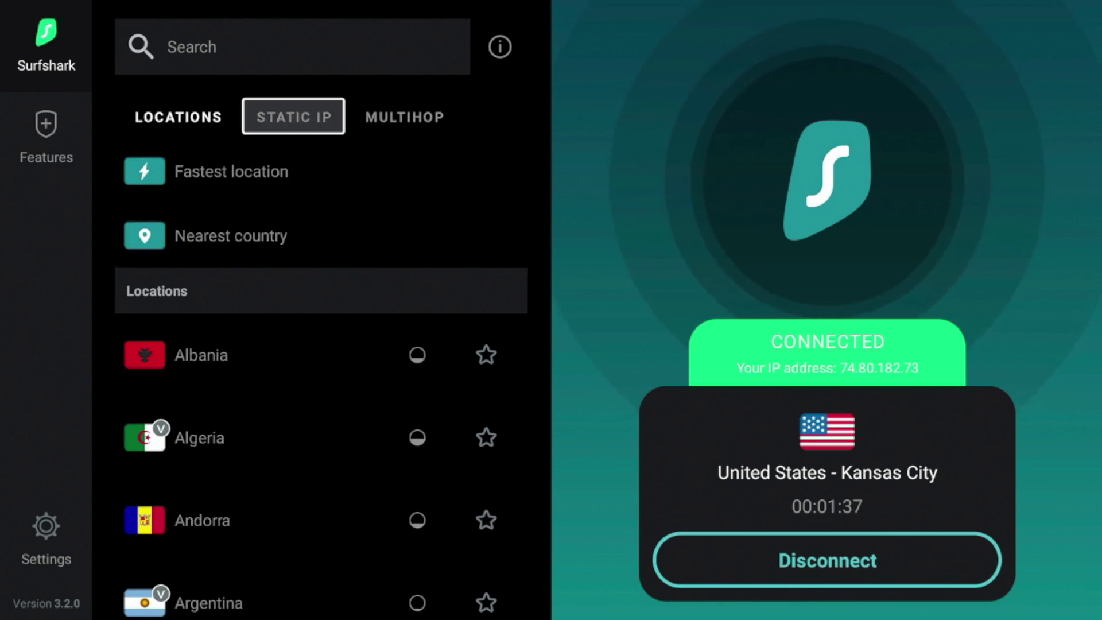
key(Up)
Step: Search locations for 'united' to list United Arab Emirates, United Kingdom and United States servers
key(Return)
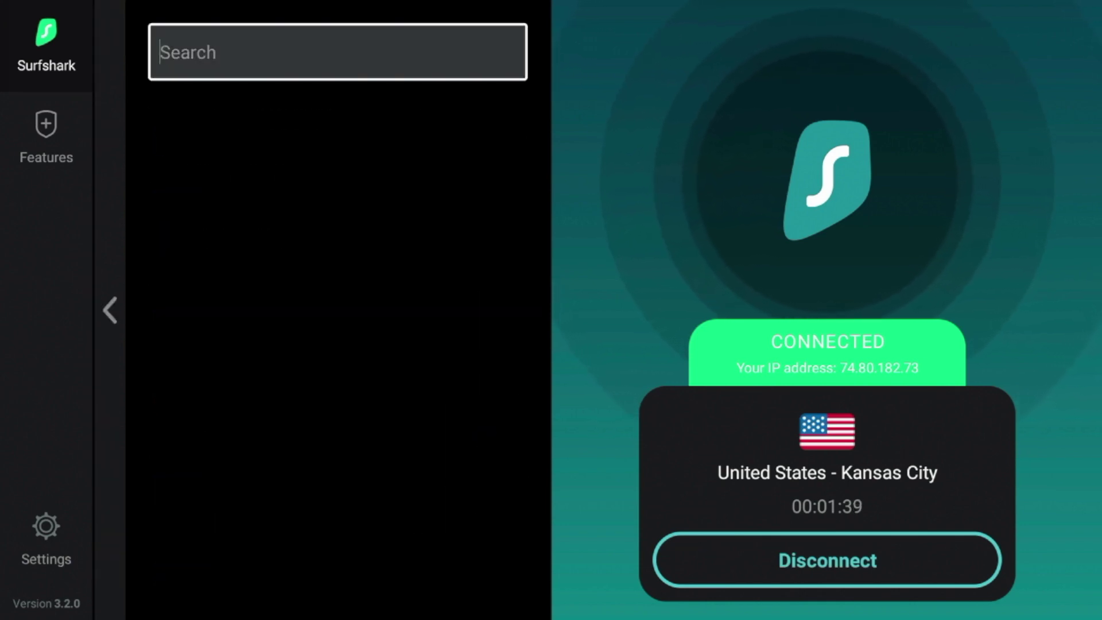
key(Return)
key(Right)
key(Right)
key(Right)
key(Right)
key(Down)
key(Left)
key(Left)
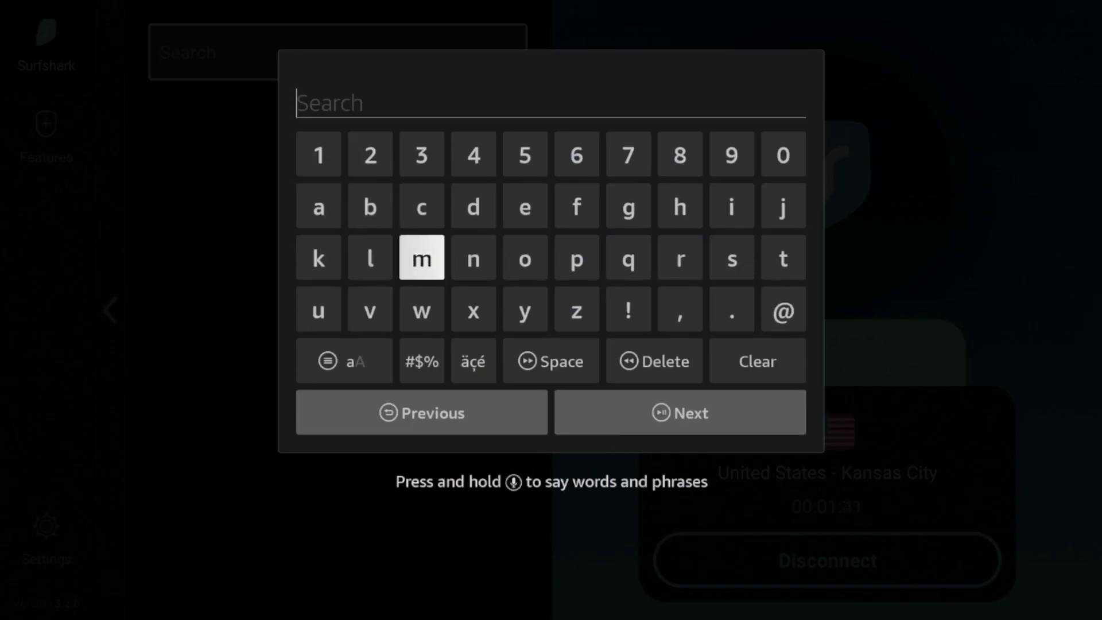
key(Left)
key(Left)
key(Down)
key(Return)
key(Up)
key(Right)
key(Right)
key(Return)
key(Up)
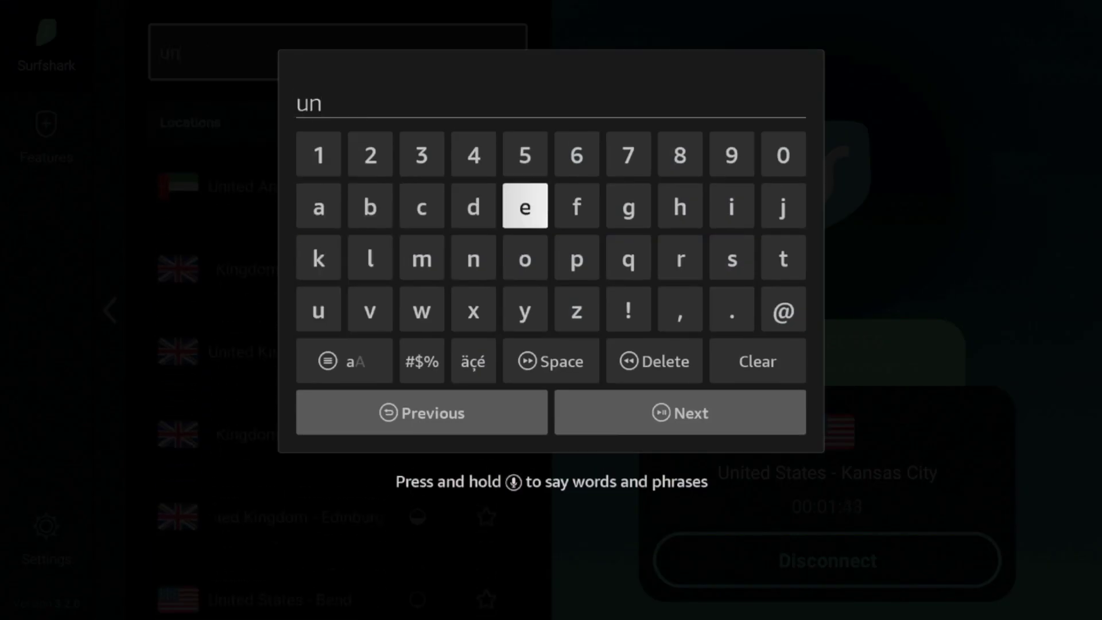
key(Right)
key(Right)
key(Right)
key(Right)
key(Return)
key(Left)
key(Left)
key(Left)
key(Down)
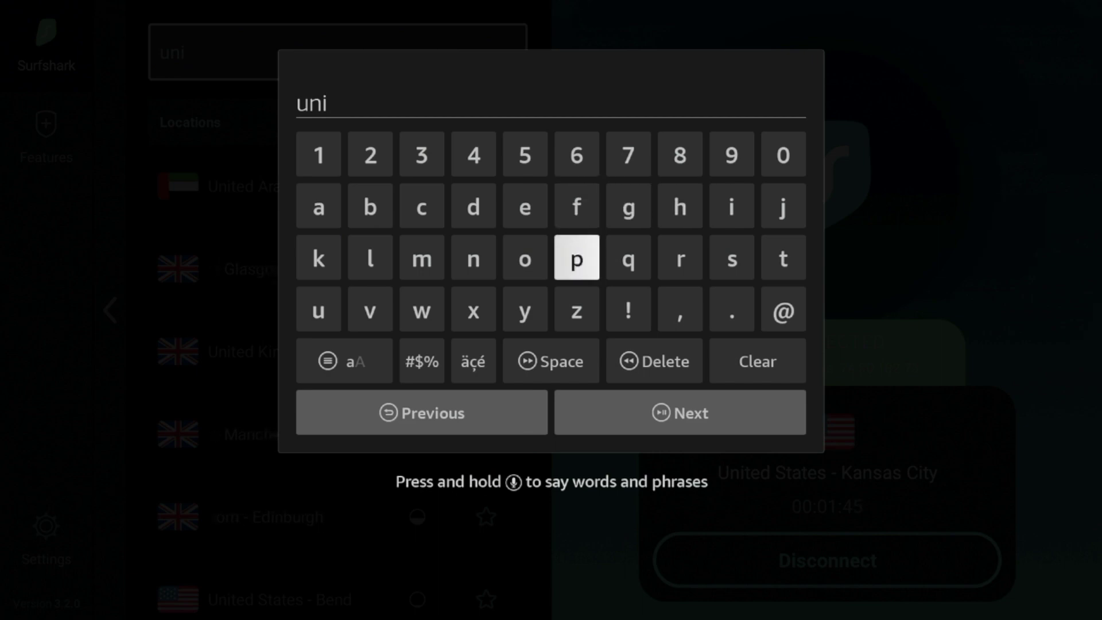
key(Right)
key(Right)
key(Right)
key(Right)
key(Return)
key(Up)
key(Left)
key(Left)
key(Left)
key(Left)
key(Left)
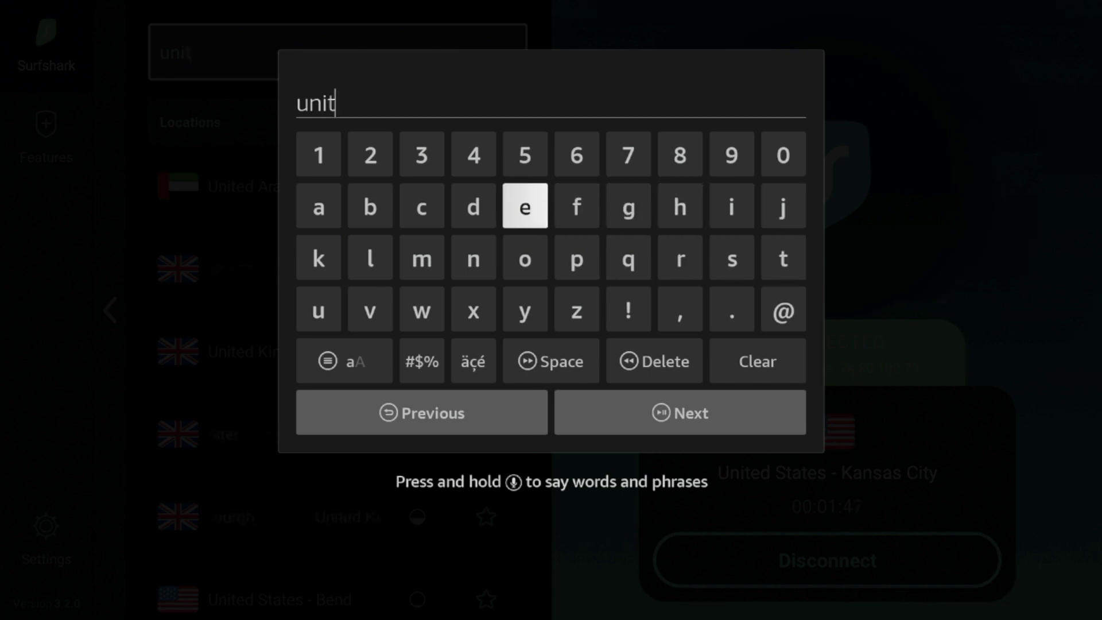
key(Return)
key(Left)
key(Return)
key(Down)
key(Down)
key(Down)
key(Right)
key(Return)
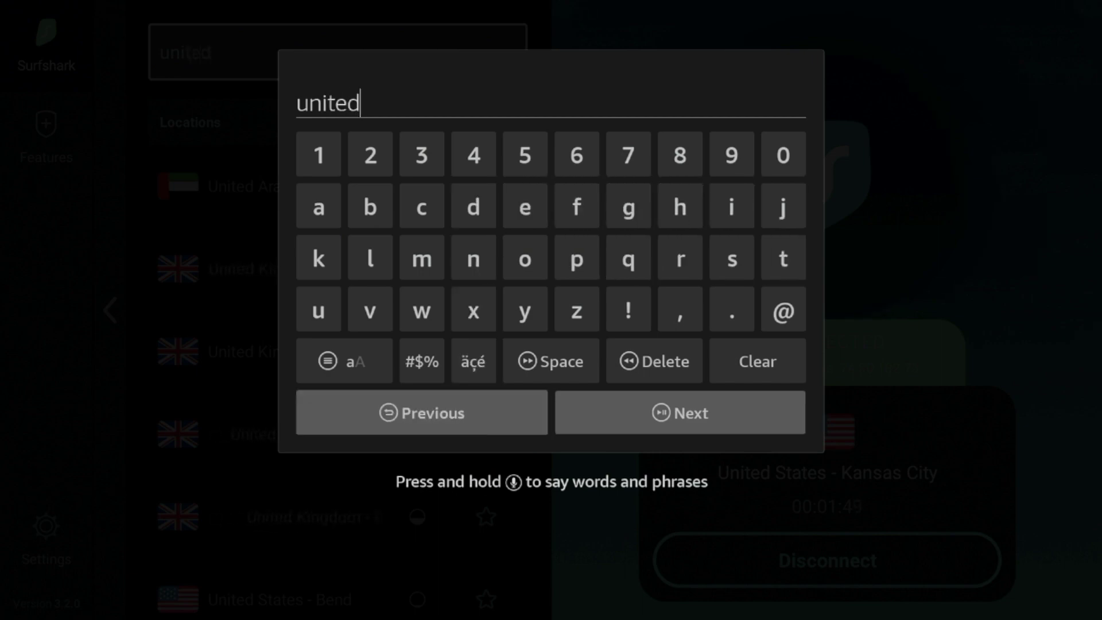
key(Down)
key(Down)
key(Down)
key(Down)
key(Down)
key(Down)
key(Down)
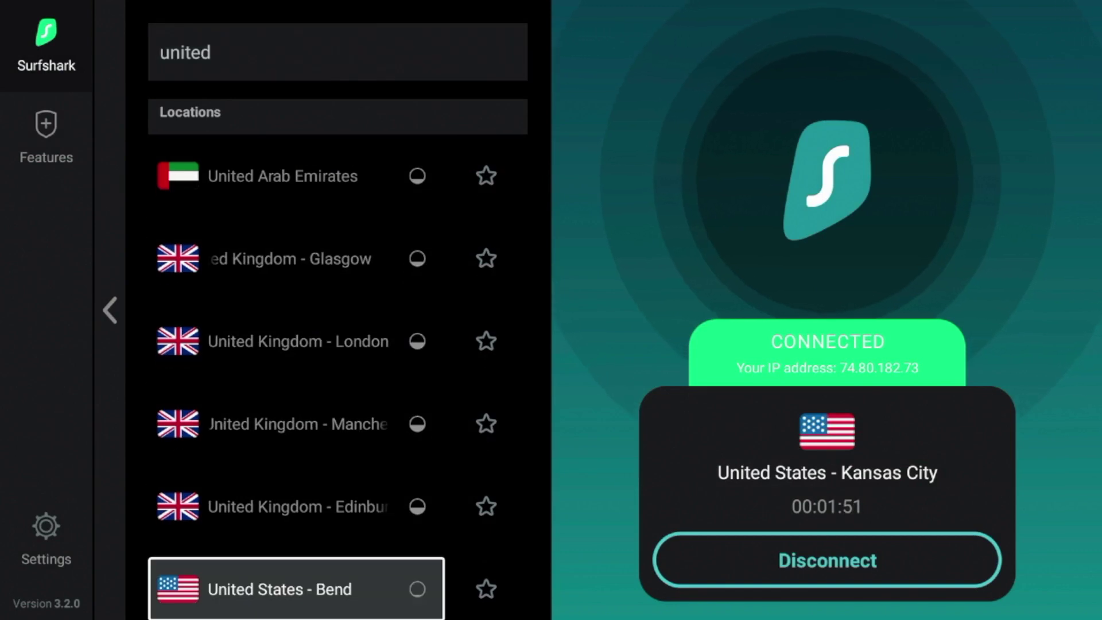
Step: Star United States - Chicago as a favourite and connect the VPN to it
key(Down)
key(Down)
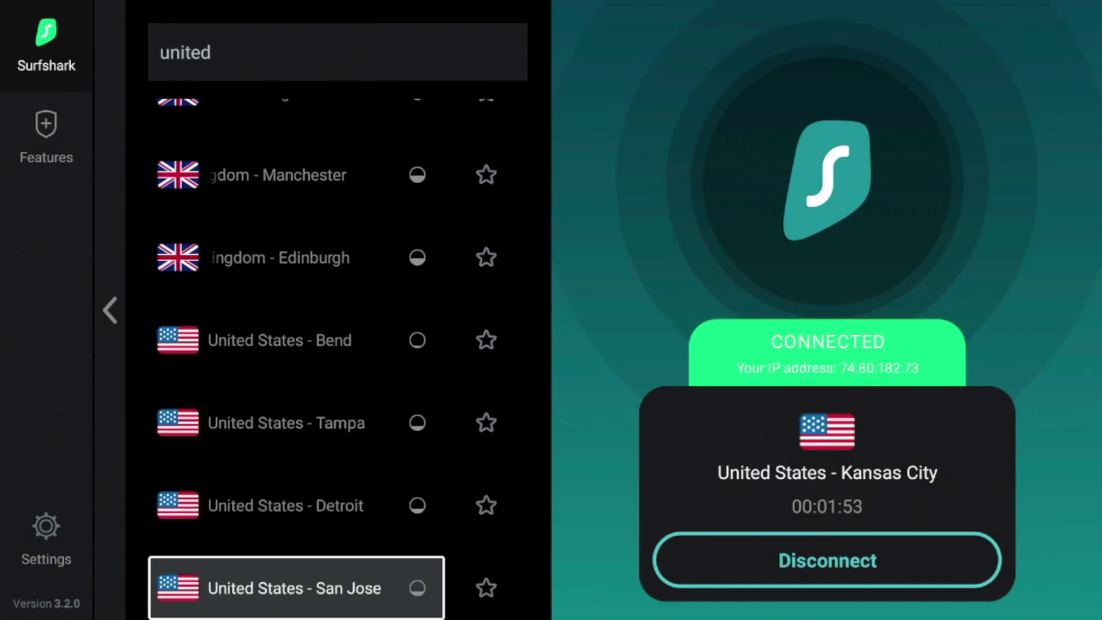
key(Down)
key(Down)
key(Down)
key(Down)
key(Down)
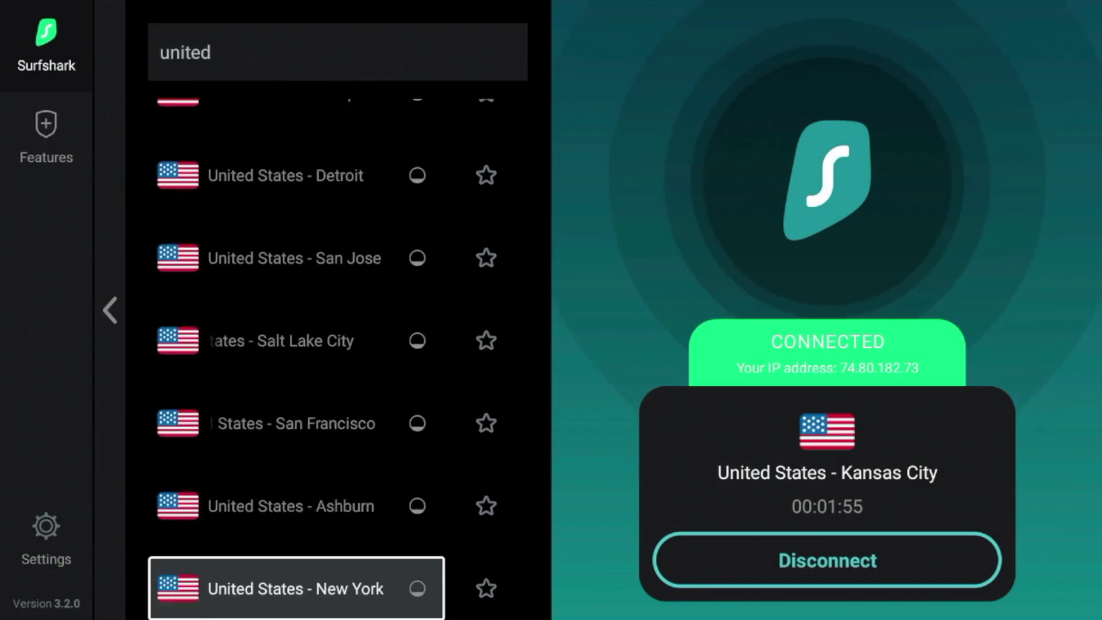
key(Down)
key(Down)
key(Down)
key(Down)
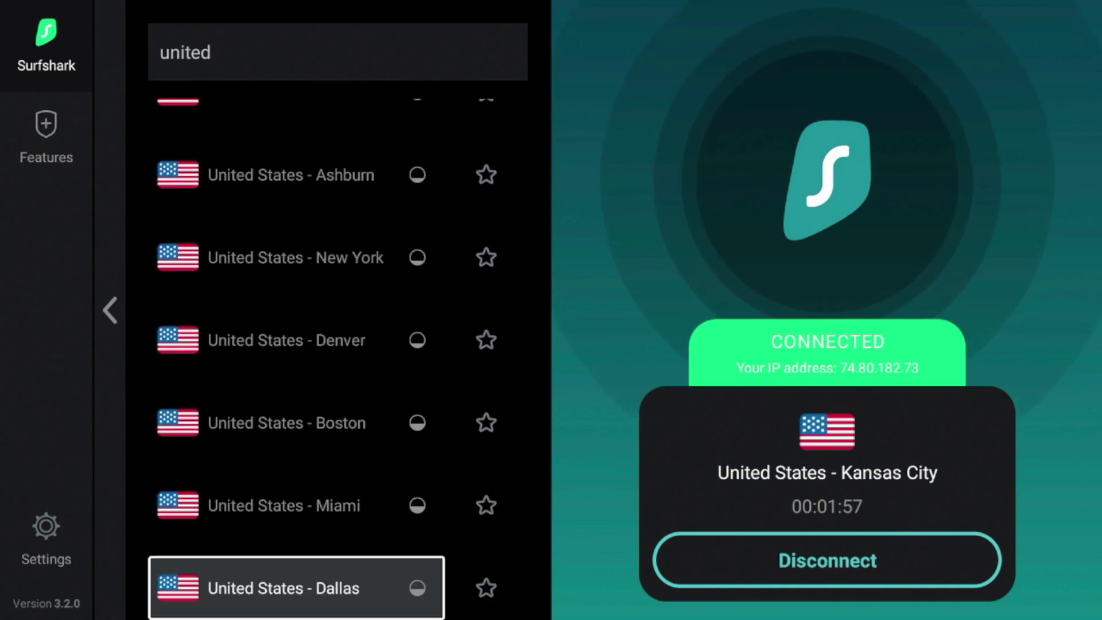
key(Down)
key(Down)
key(Down)
key(Down)
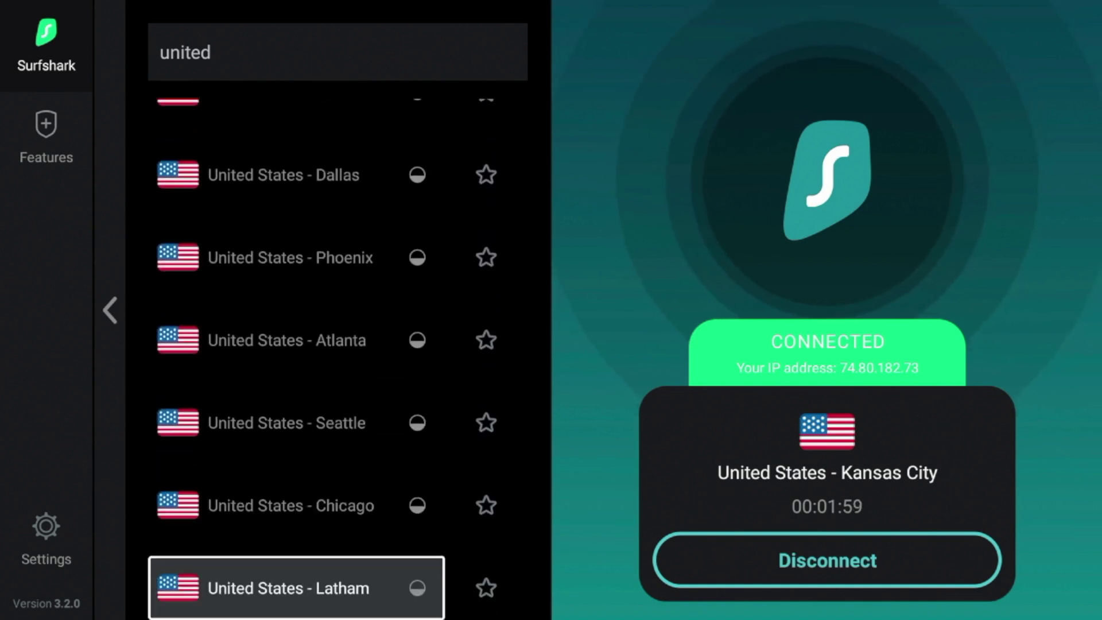
key(Up)
key(Right)
key(Return)
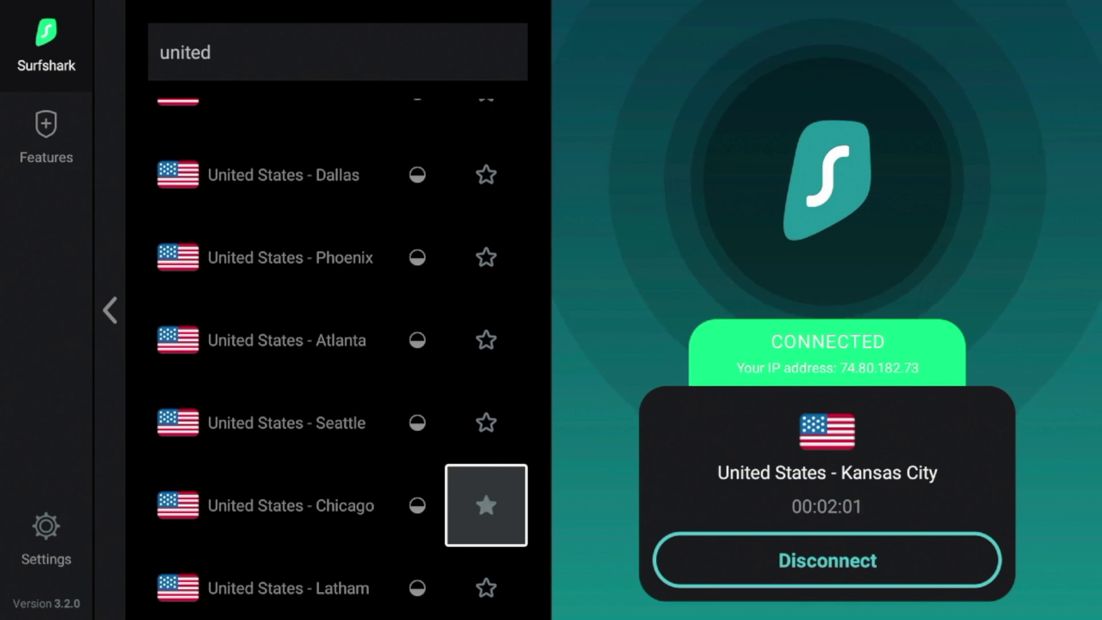
key(Left)
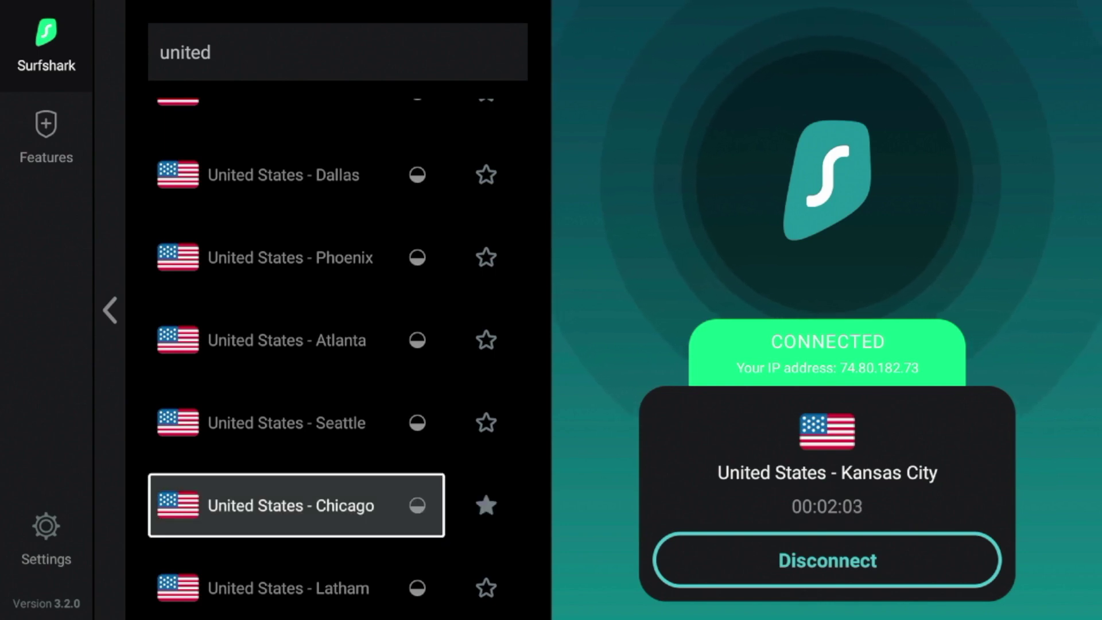
key(Return)
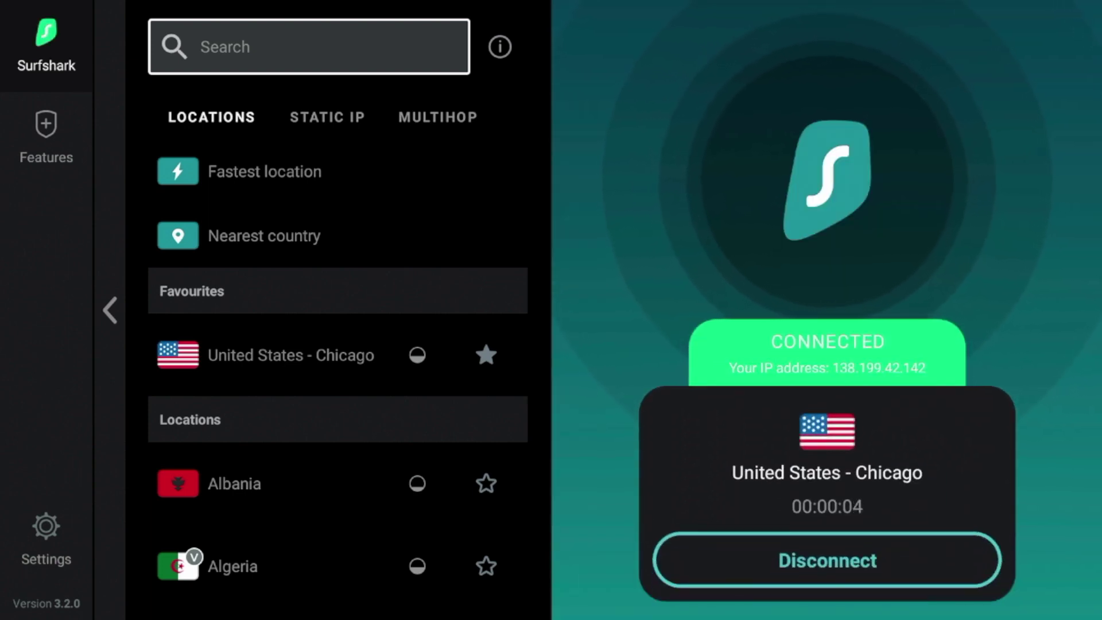
Step: Go to Surfshark's Settings section and look over its categories
click(499, 47)
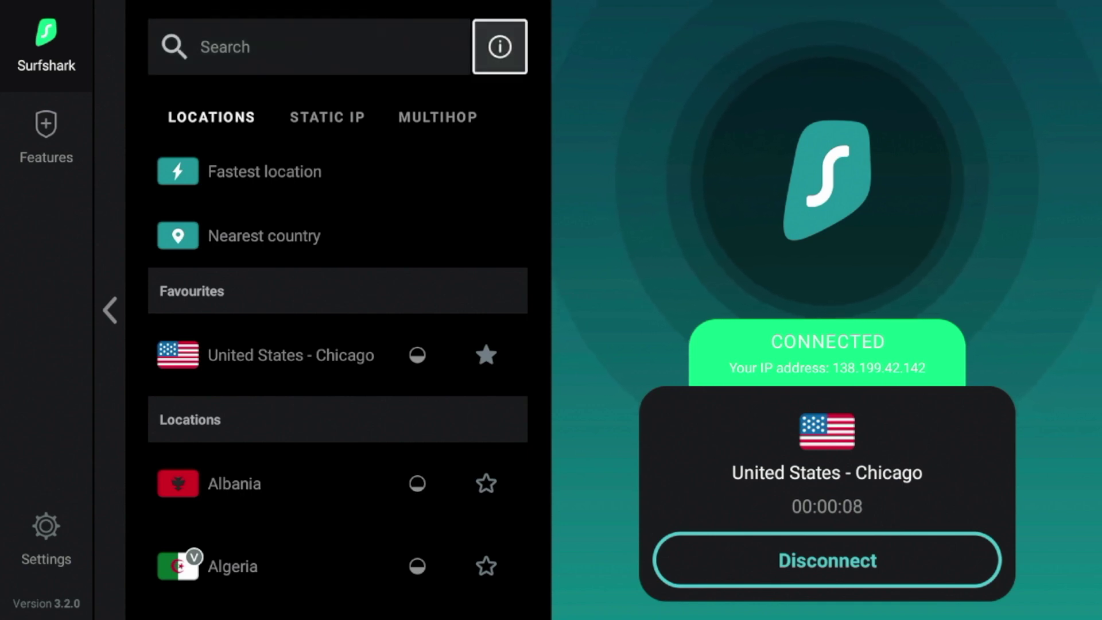
key(Left)
key(Left)
key(Down)
key(Down)
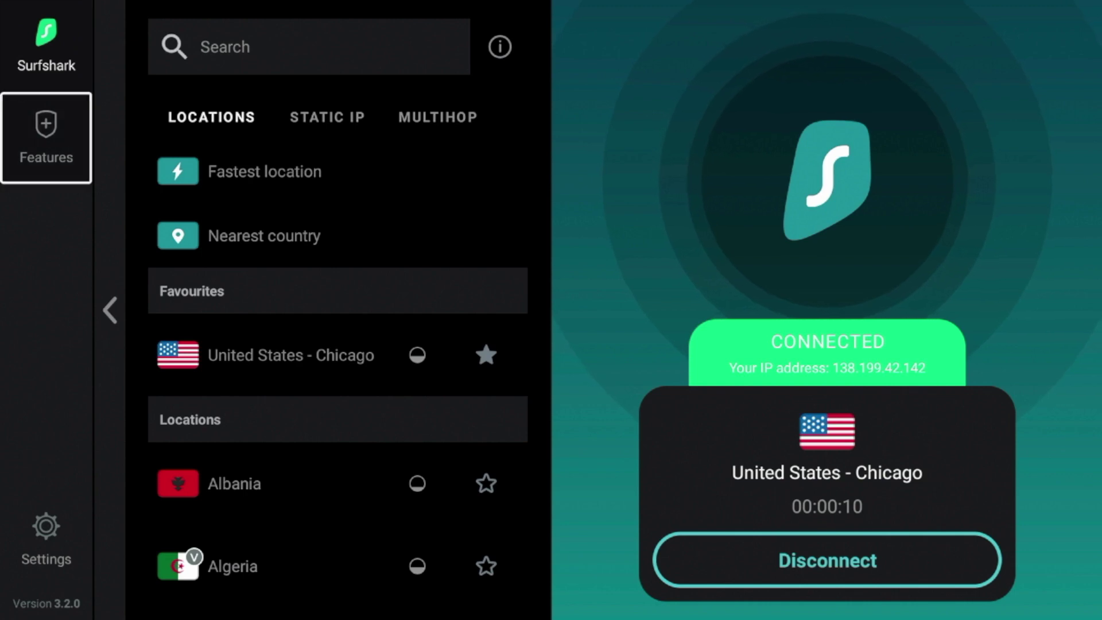
key(Return)
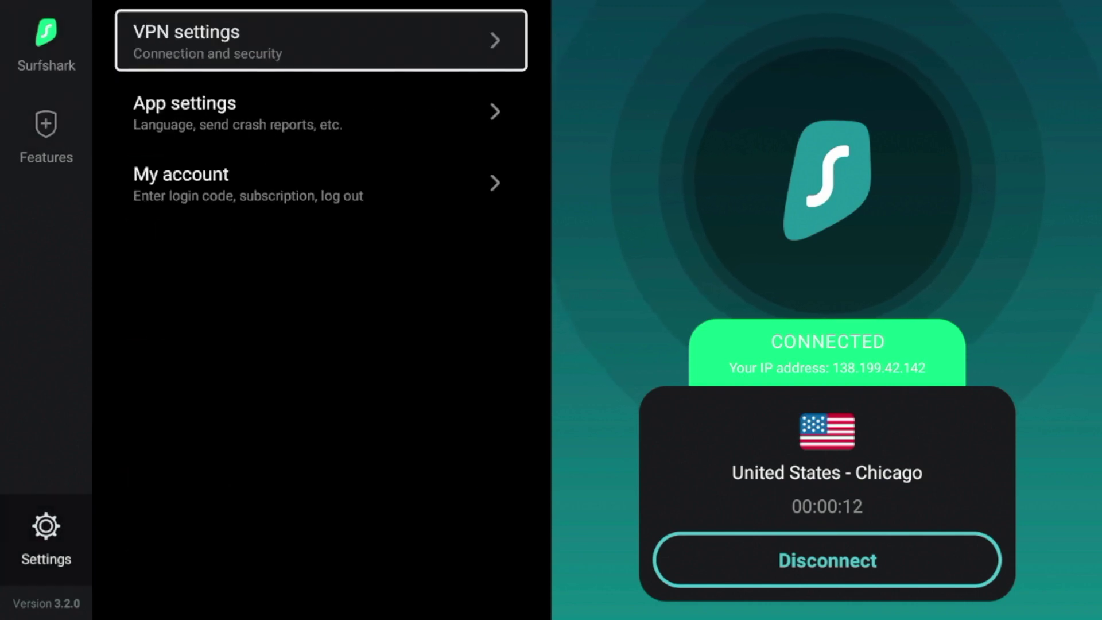
key(Down)
key(Up)
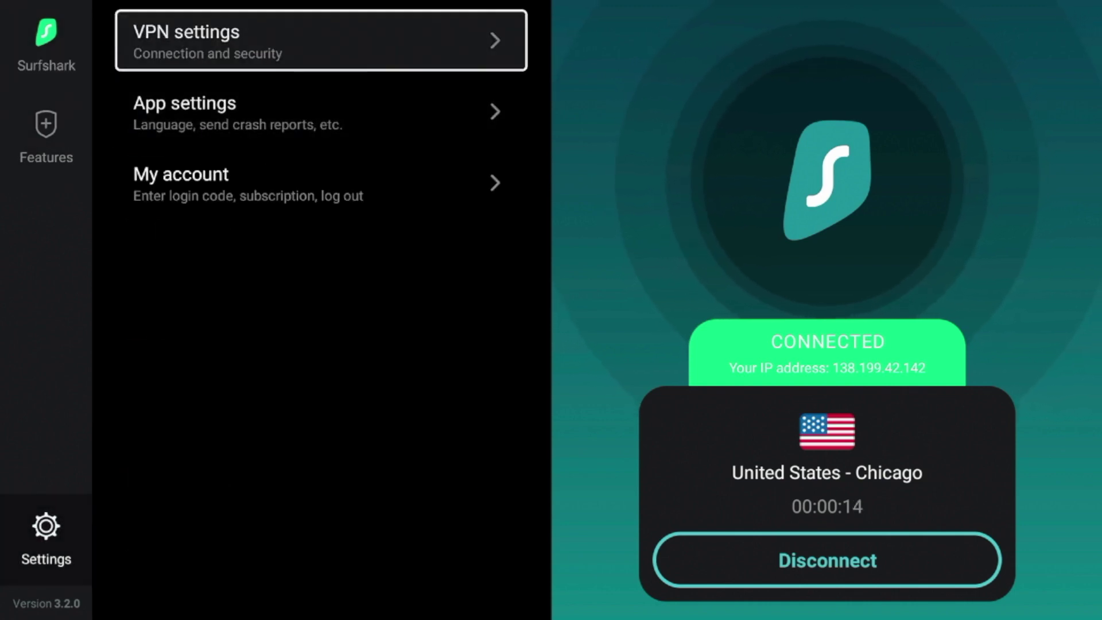
Step: Open VPN settings and highlight the Protocol row, currently Automatic (WireGuard)
key(Left)
key(Down)
key(Down)
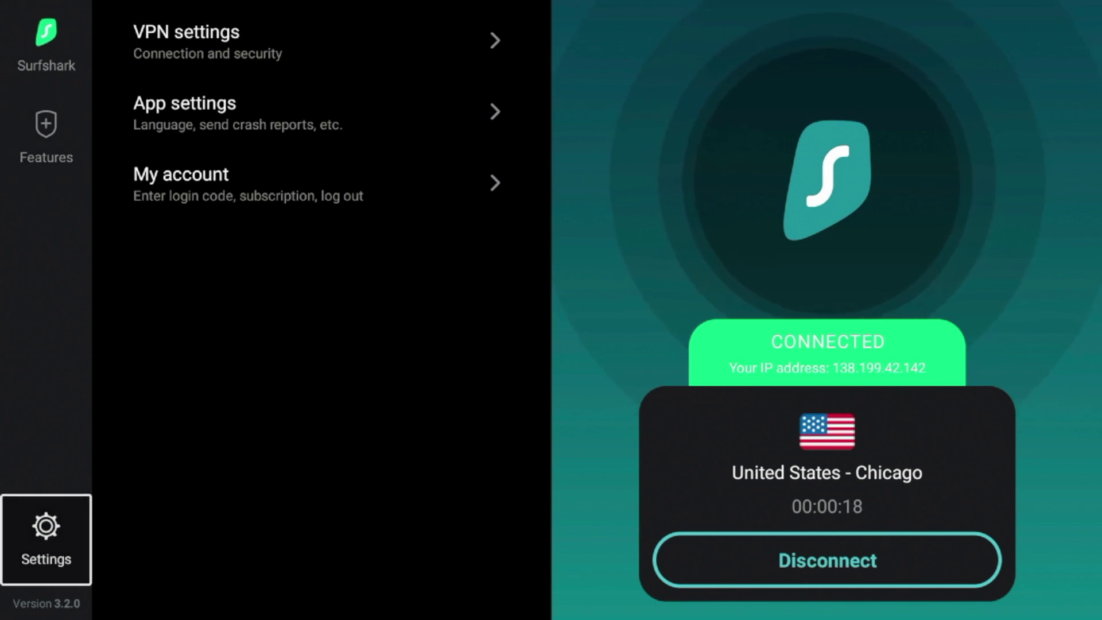
key(Right)
key(Left)
key(Up)
key(Up)
key(Right)
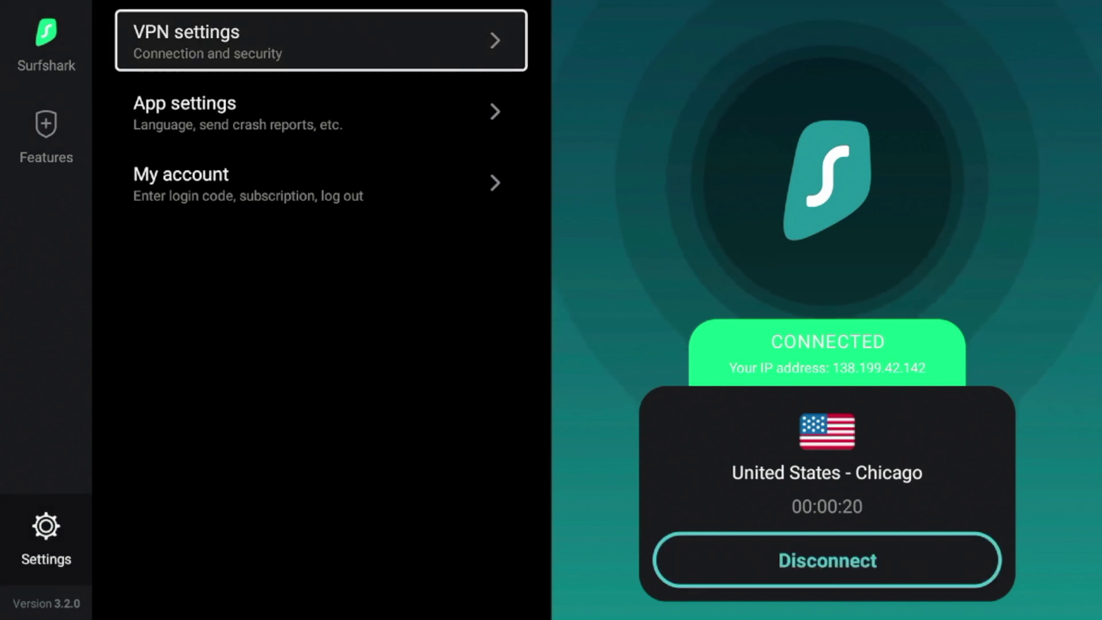
key(Return)
key(Down)
key(Down)
key(Down)
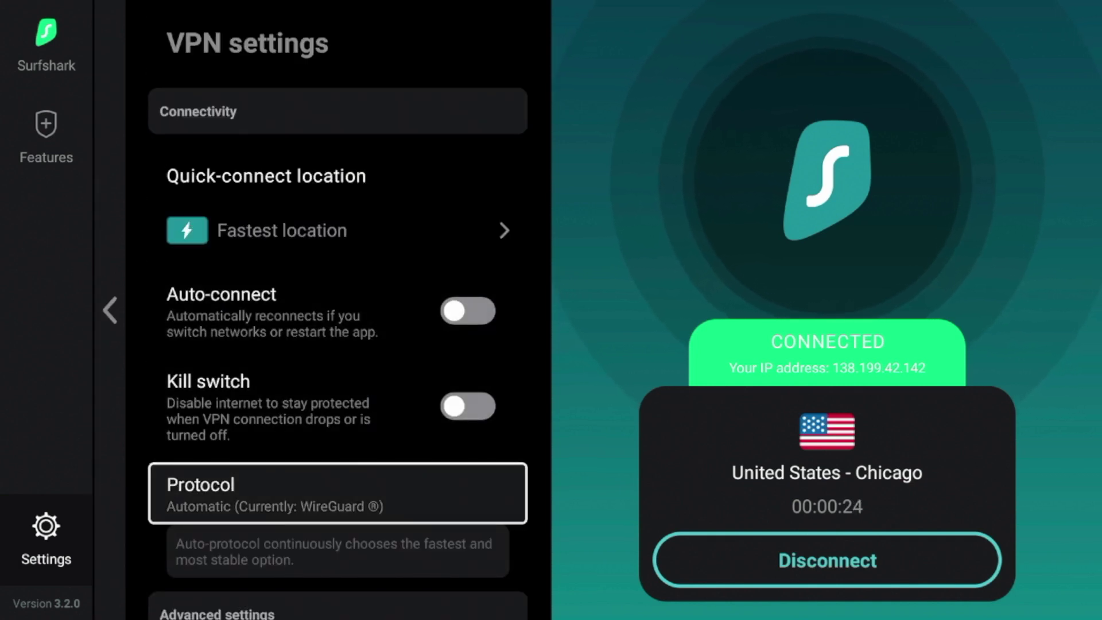
Step: Open the Protocol list and browse the WireGuard, IKEv2, OpenVPN UDP and TCP options
key(Return)
key(Down)
key(Down)
key(Down)
key(Down)
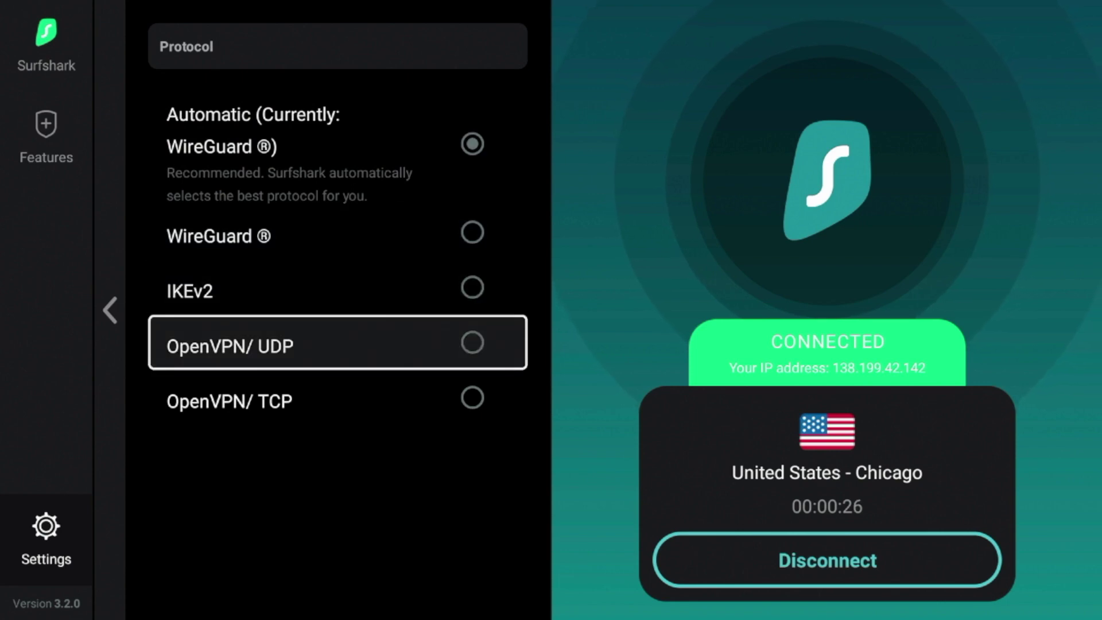
key(Up)
key(Up)
key(Up)
key(Up)
key(Down)
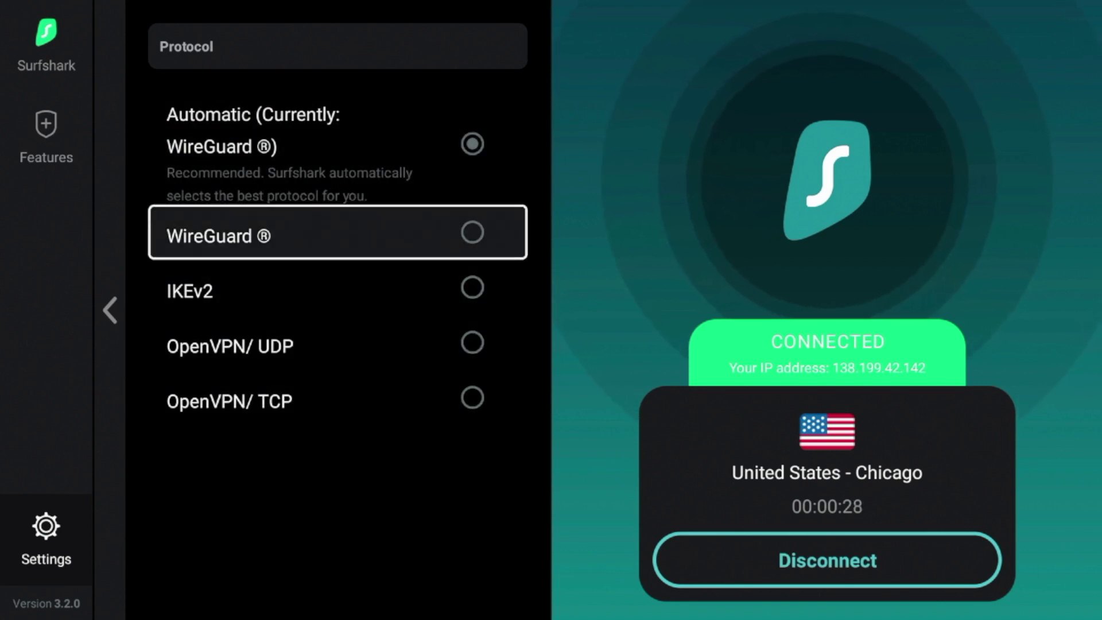
key(Up)
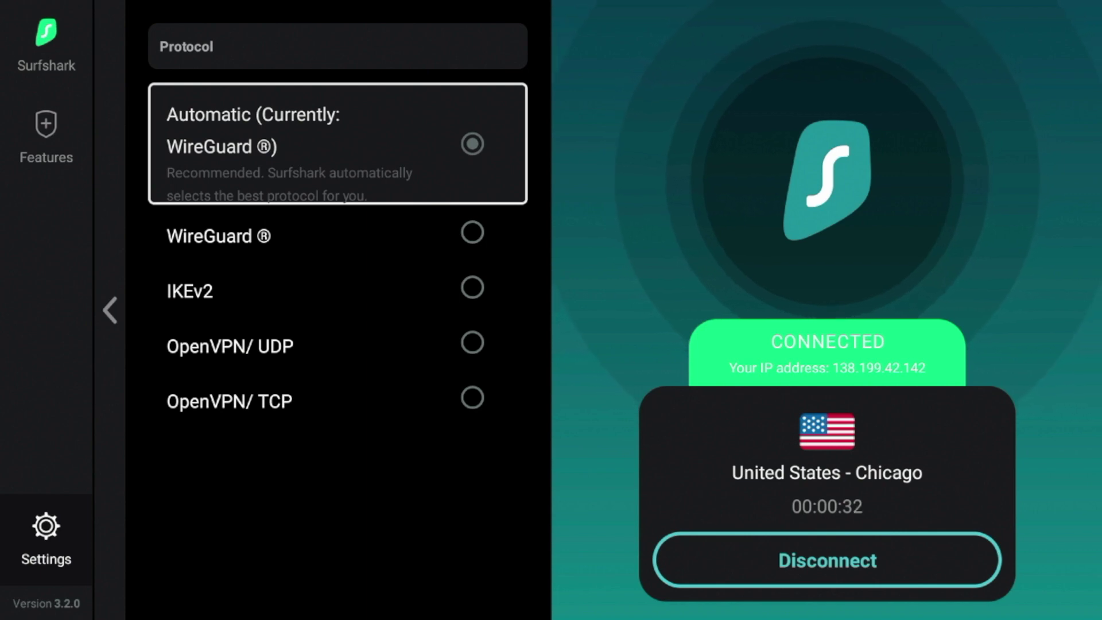
key(Down)
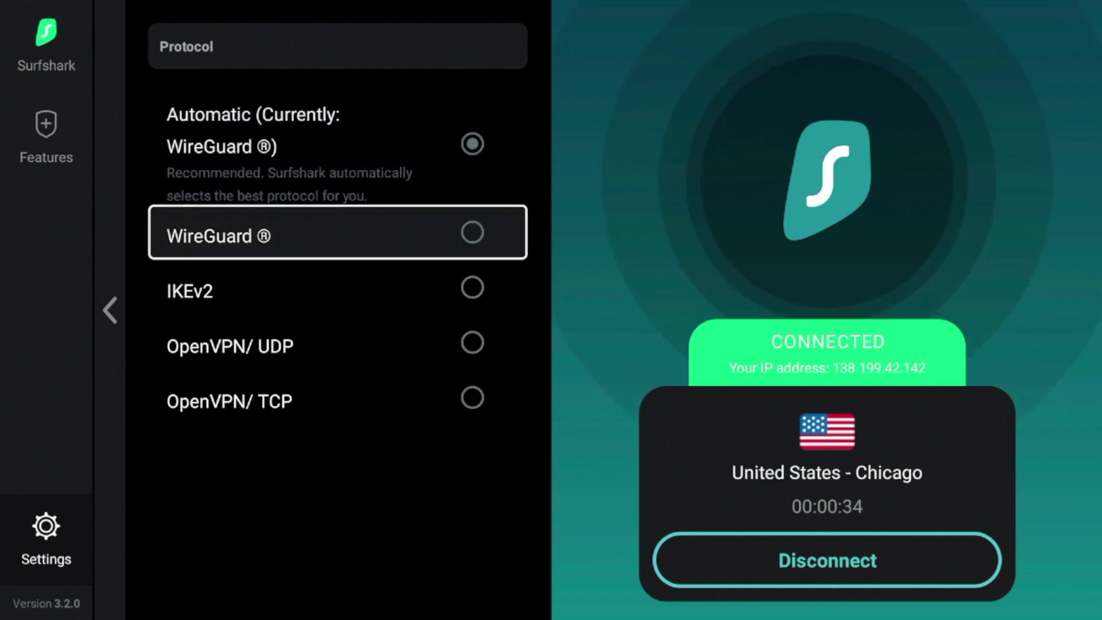
key(Up)
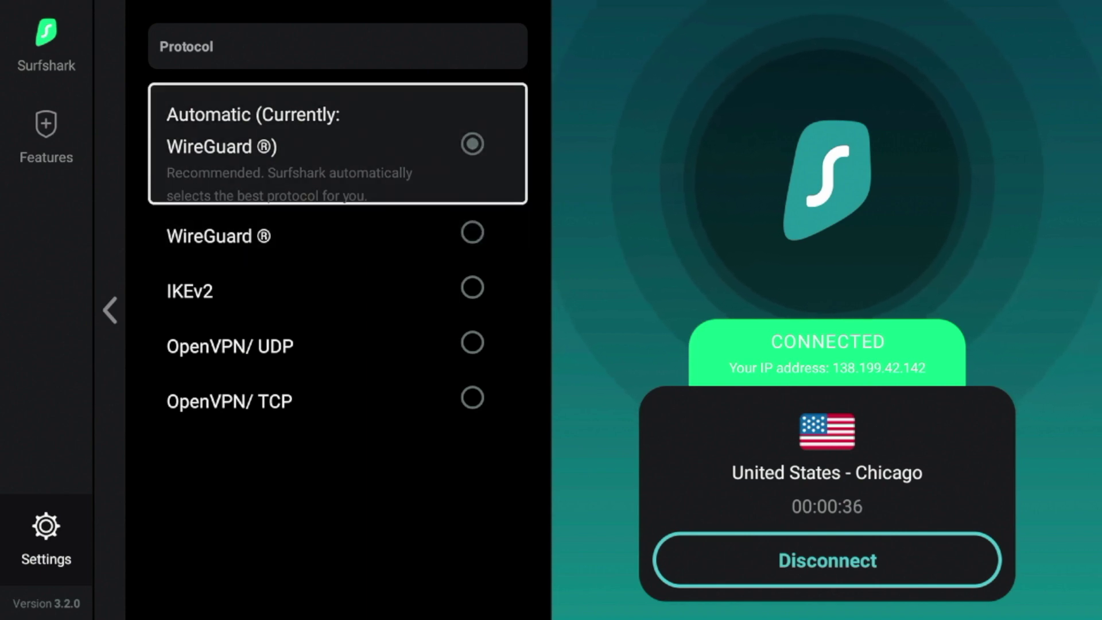
key(Down)
key(Down)
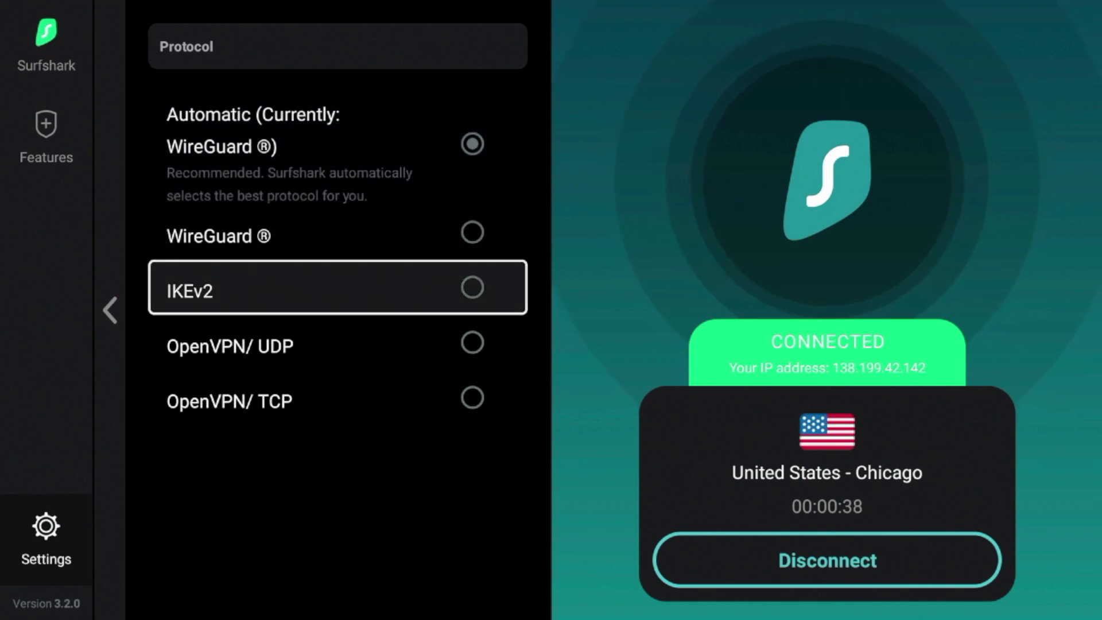
key(Down)
key(Down)
key(Up)
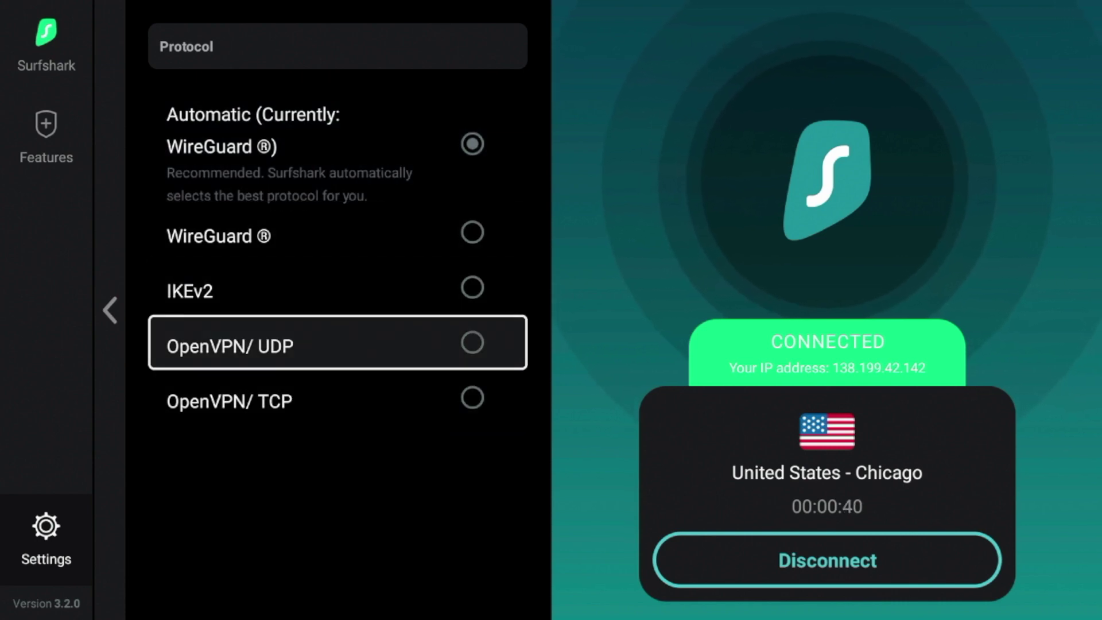
key(Down)
key(Up)
key(Up)
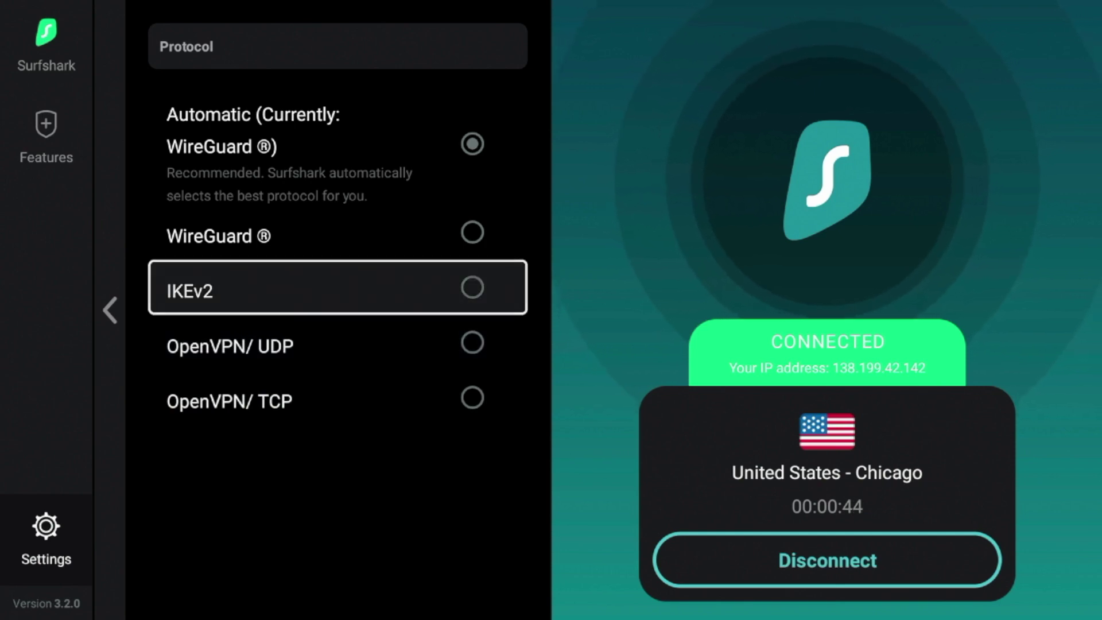
key(Up)
Step: Keep comparing protocol options, leaving Automatic (WireGuard) as the chosen protocol
key(Up)
key(Down)
key(Up)
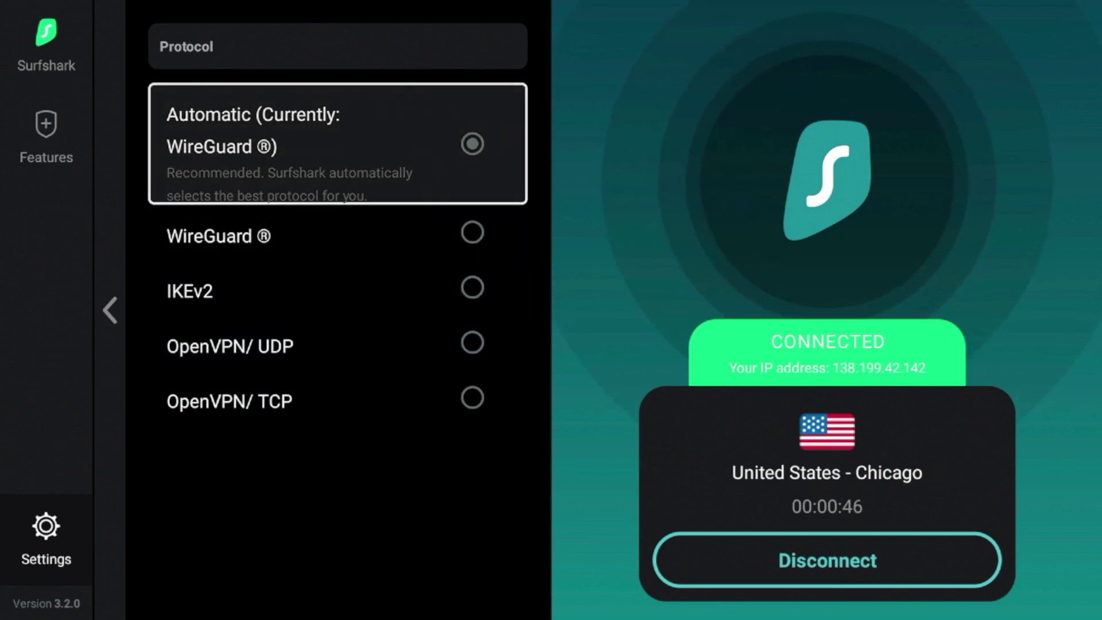
key(Down)
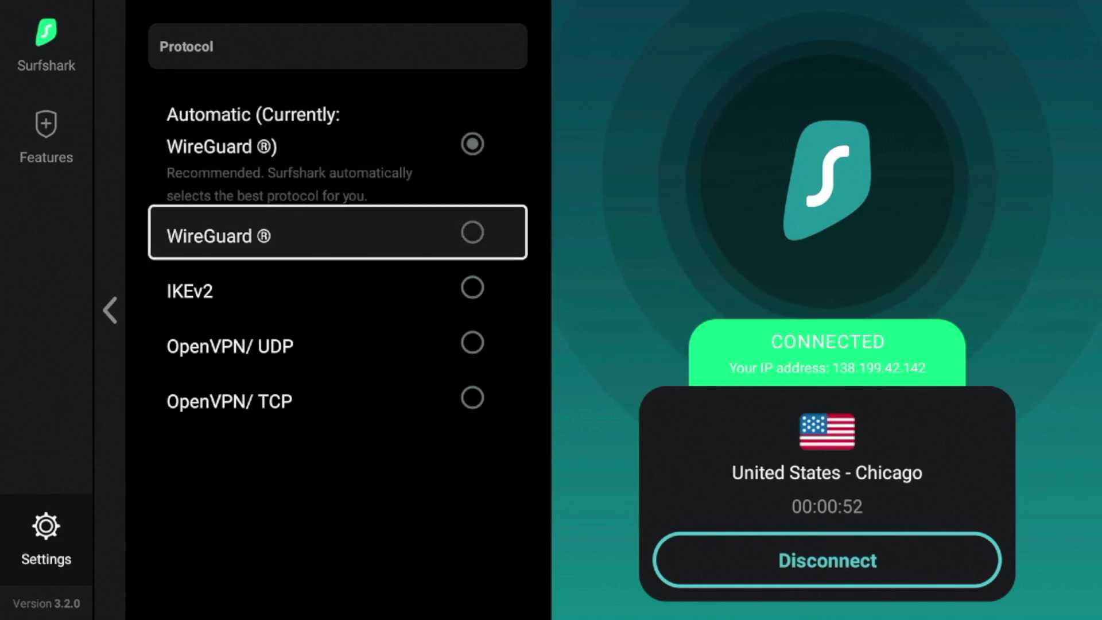
key(Up)
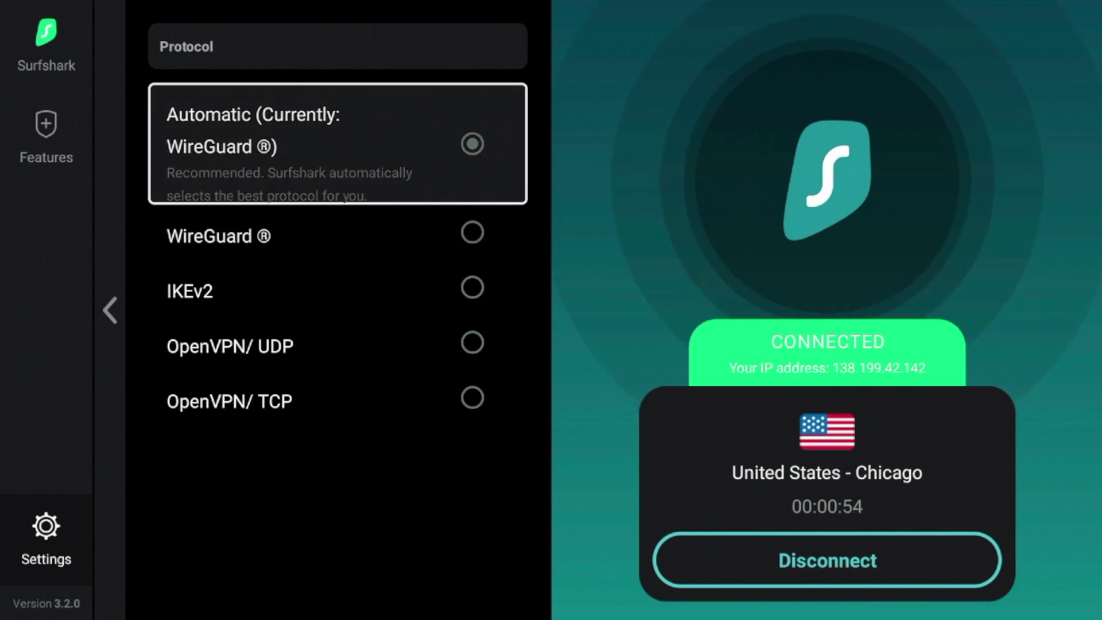
key(Down)
key(Down)
key(Down)
key(Down)
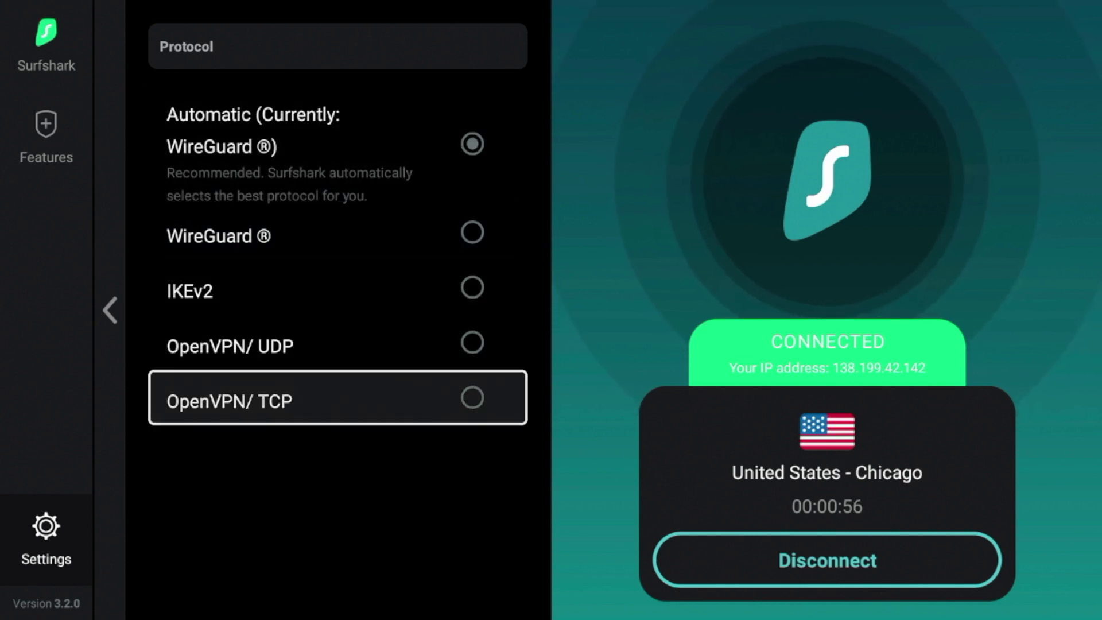
key(Up)
key(Up)
key(Up)
key(Up)
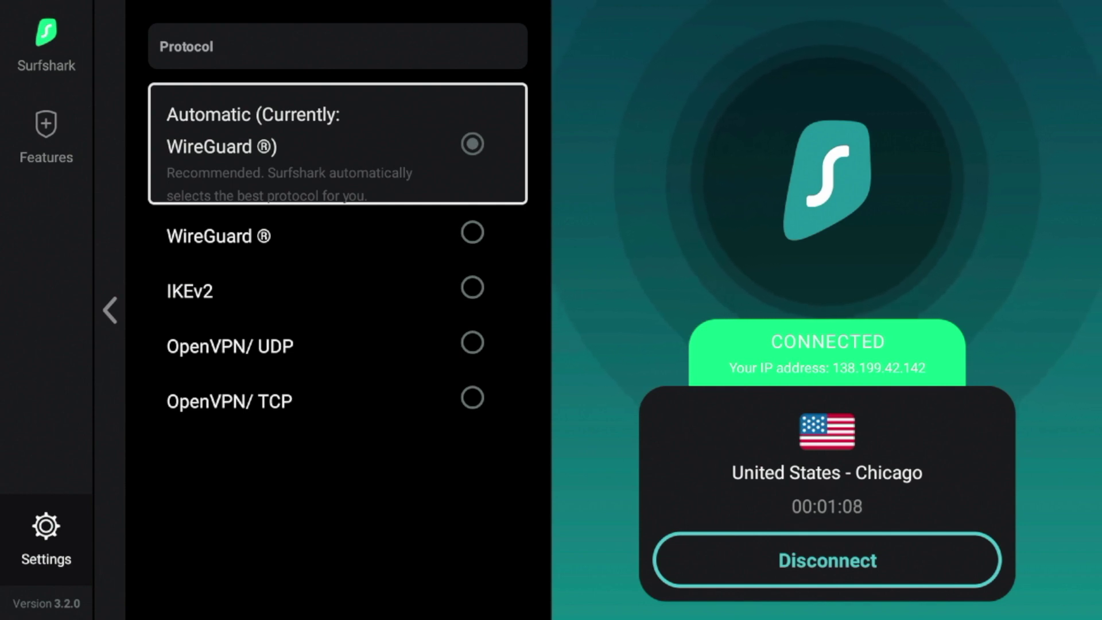
key(Down)
key(Up)
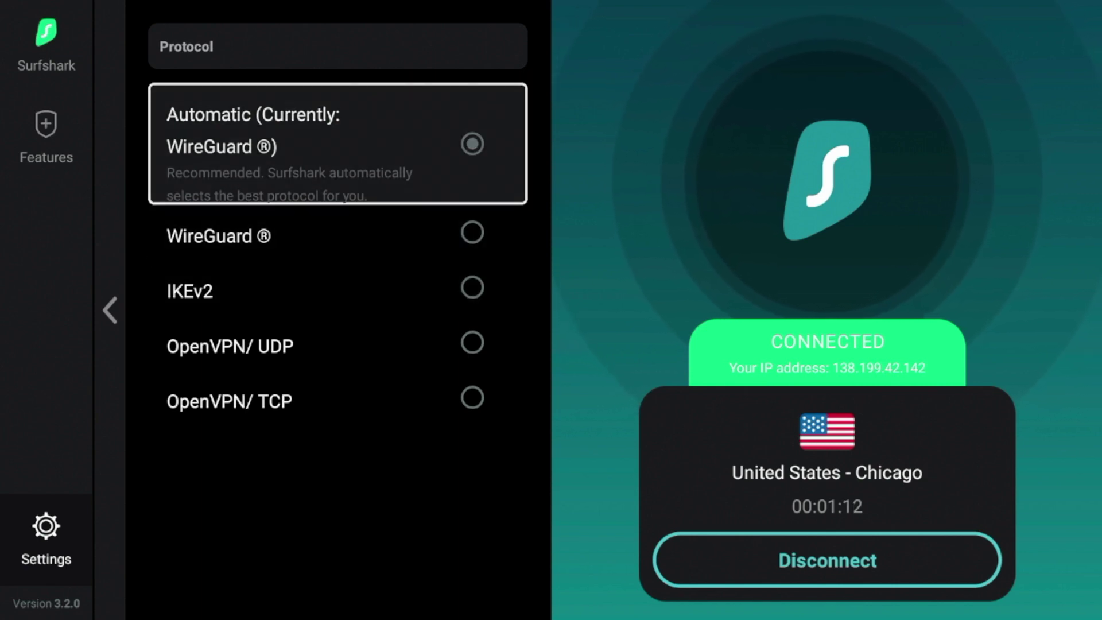
key(Down)
key(Down)
key(Down)
key(Down)
key(Up)
key(Up)
key(Up)
key(Up)
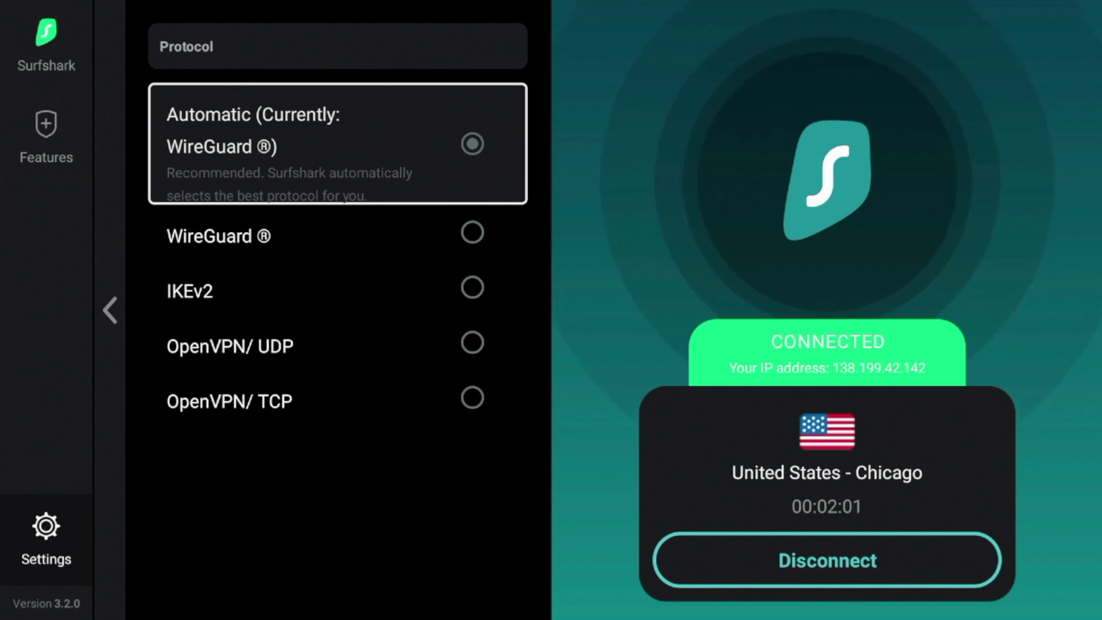
key(Down)
key(Down)
key(Down)
key(Up)
key(Up)
key(Up)
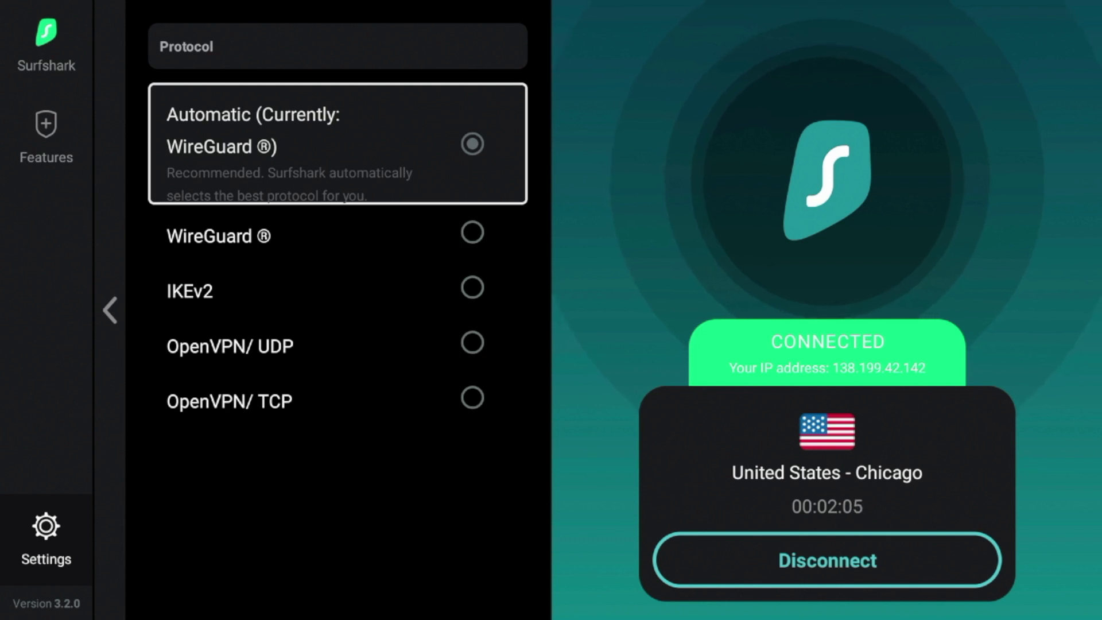
Step: Return to the Fire TV home screen and launch the analiti Speed Test app
key(Home)
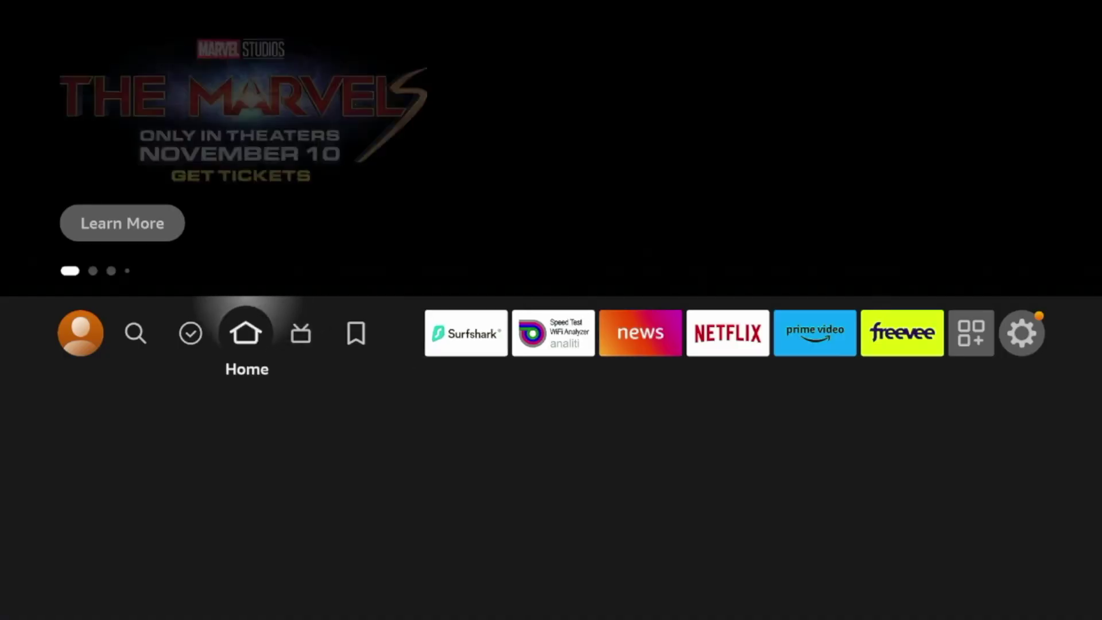
key(Right)
key(Right)
key(Right)
key(Right)
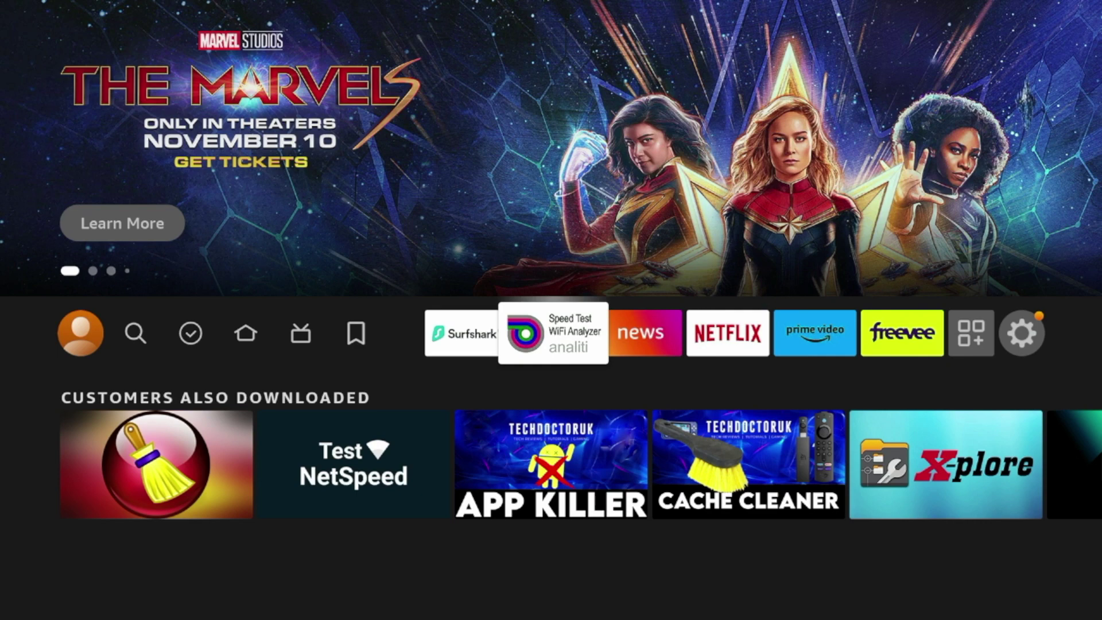
key(Left)
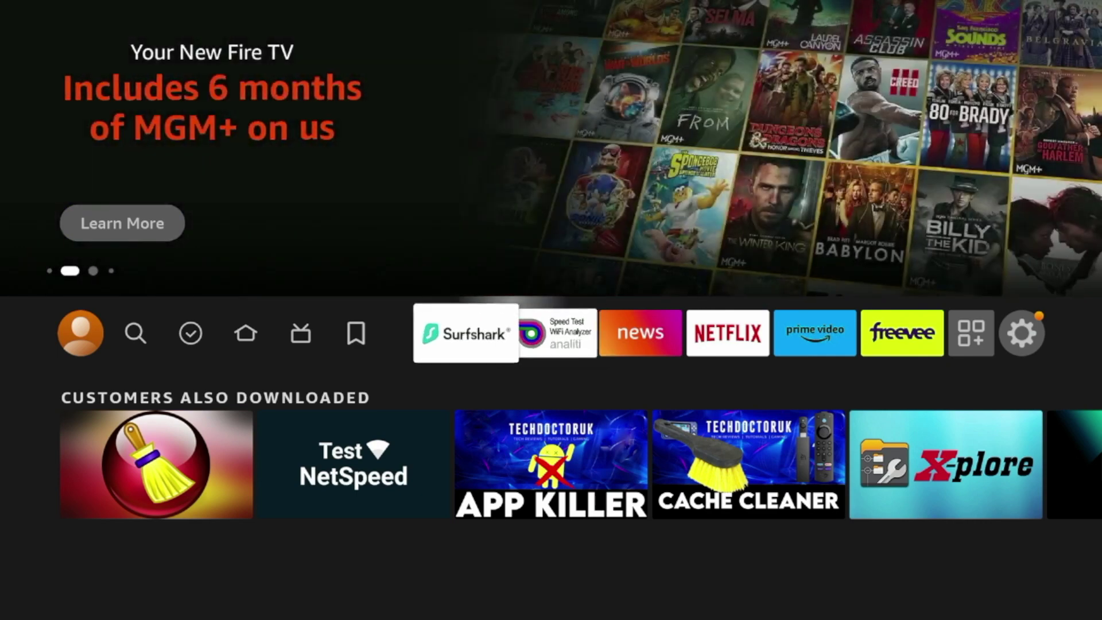
key(Right)
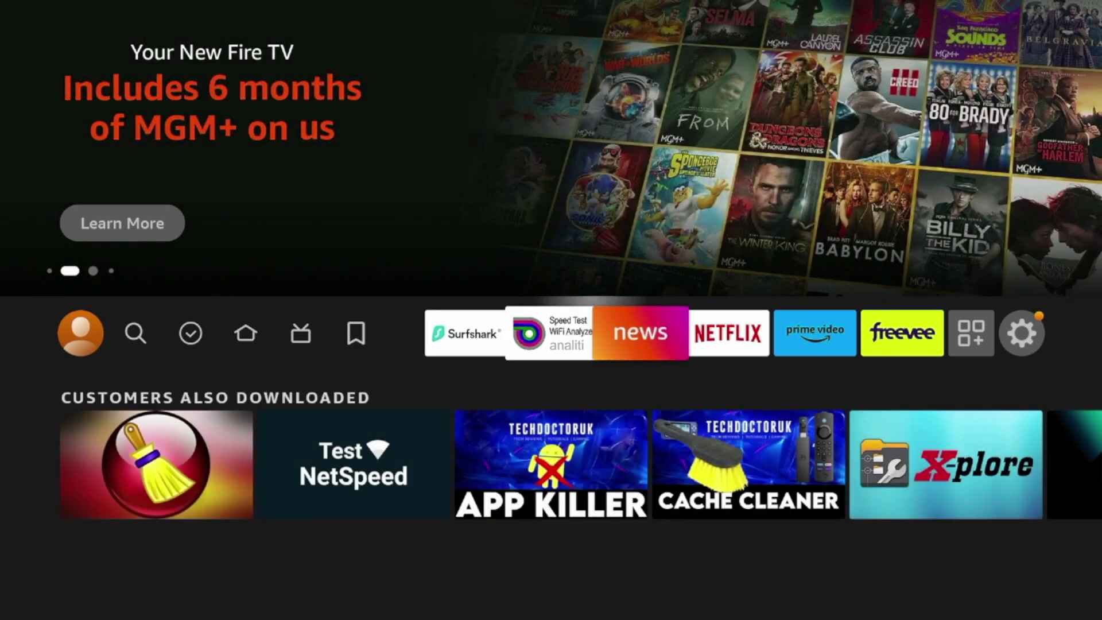
key(Right)
key(Left)
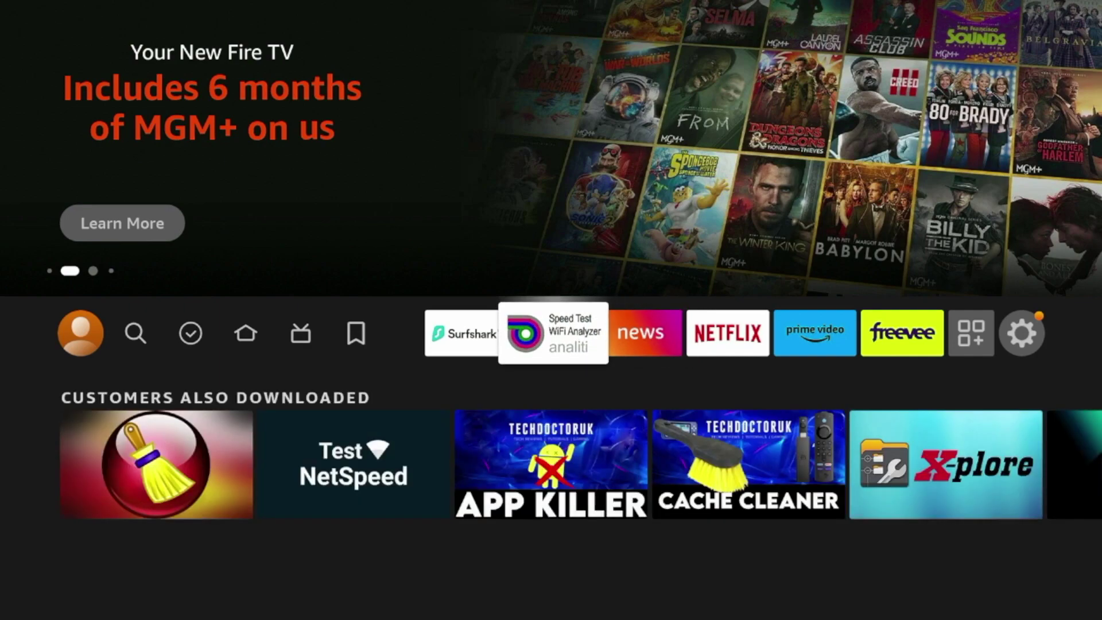
key(Return)
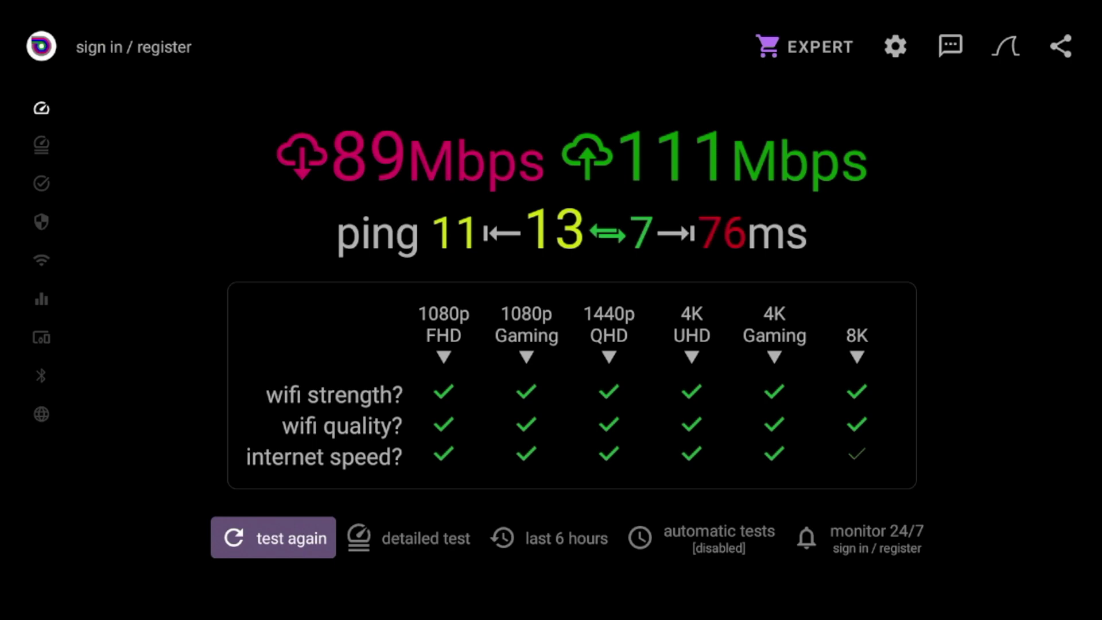
Step: Review the WireGuard results (89 Mbps down, 111 Mbps up, 13 ms ping) and return home
key(Home)
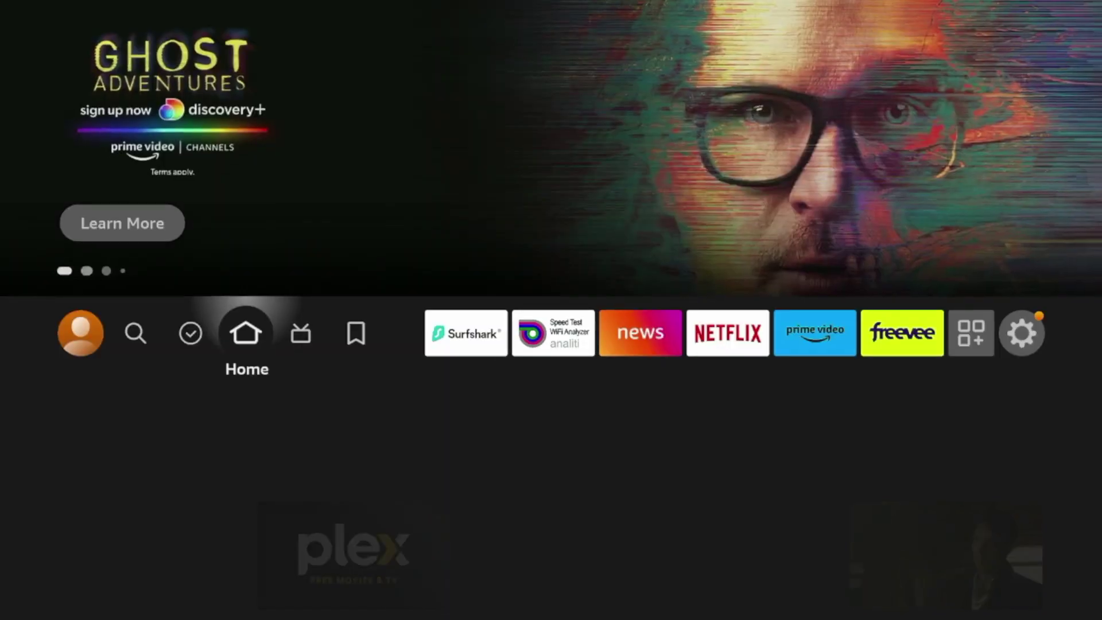
Step: Open Surfshark and navigate through Settings to the VPN settings Protocol option
key(Right)
key(Right)
key(Right)
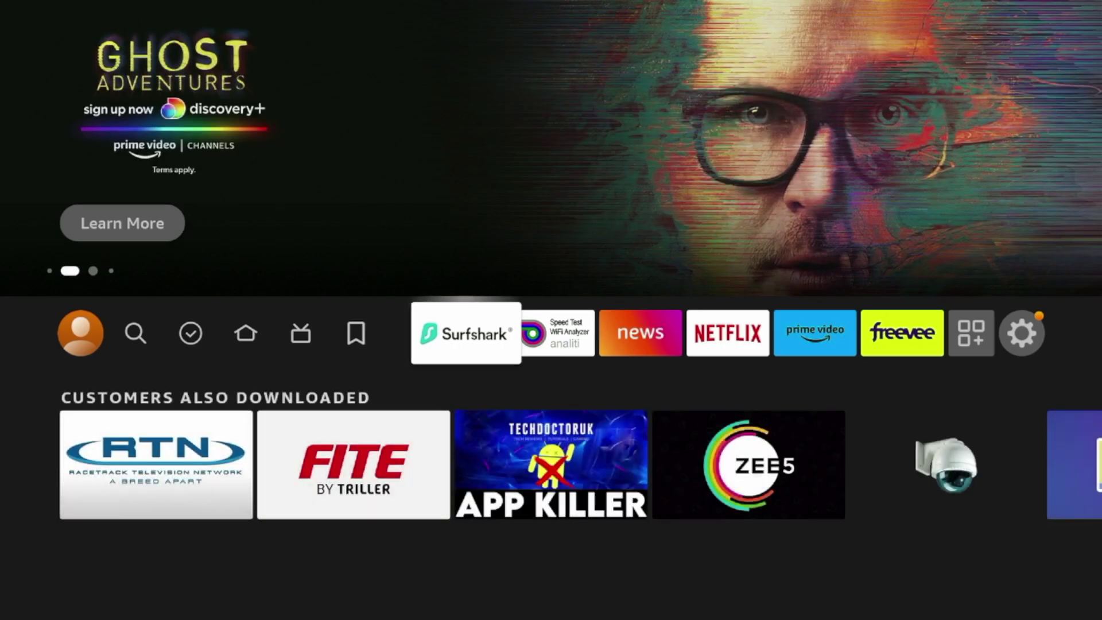
key(Return)
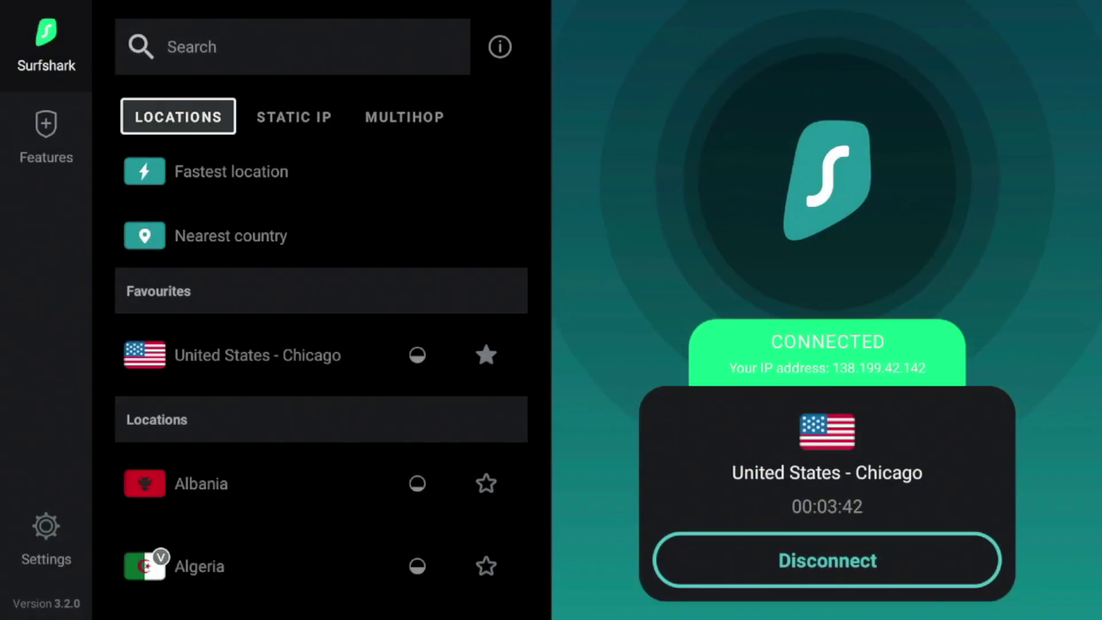
key(Left)
key(Down)
key(Return)
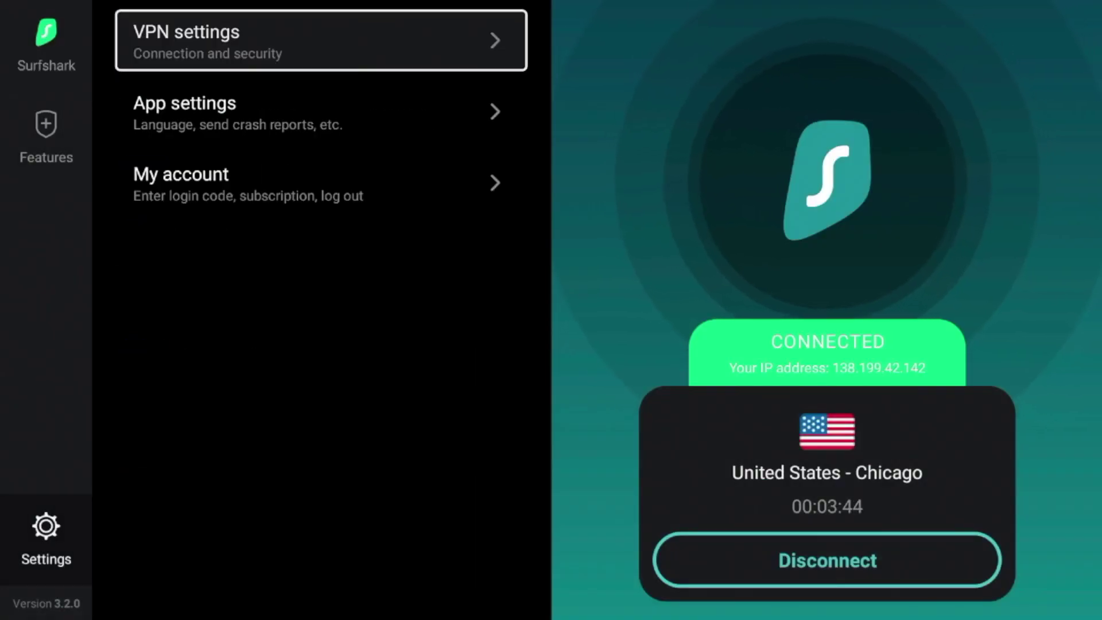
key(Return)
key(Down)
key(Down)
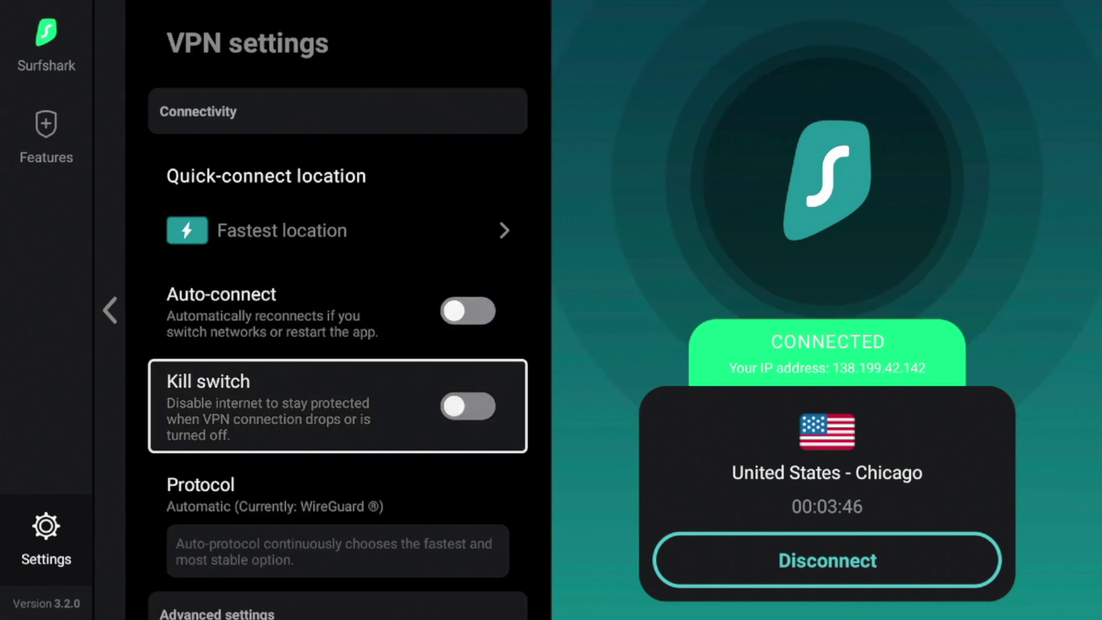
key(Down)
Step: Switch the protocol to OpenVPN/ UDP and reconnect to United States - Chicago
key(Return)
key(Down)
key(Down)
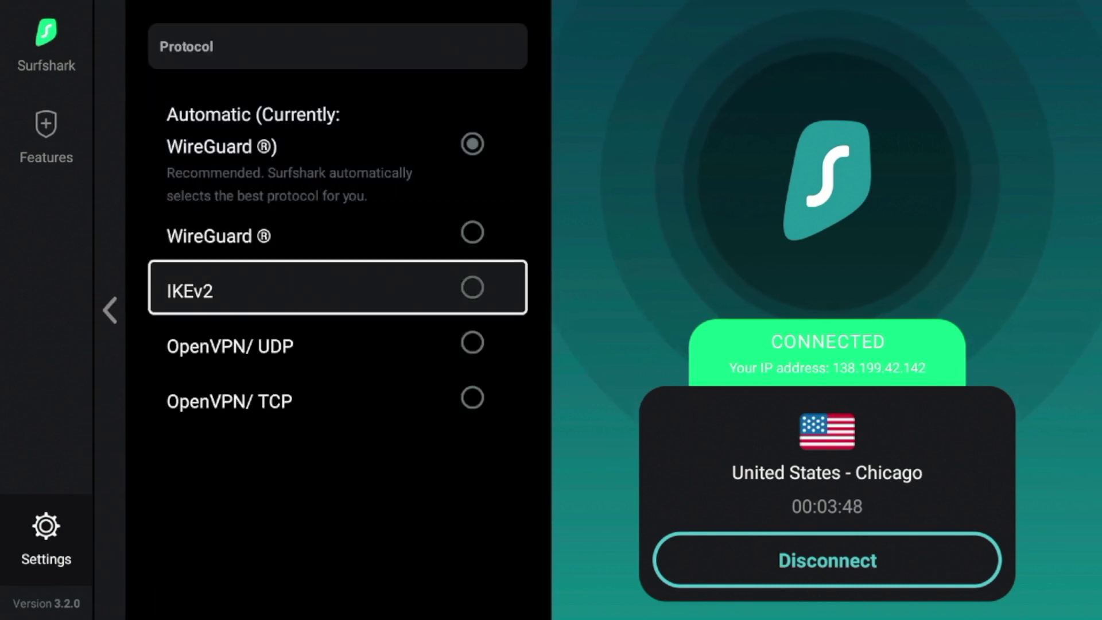
key(Down)
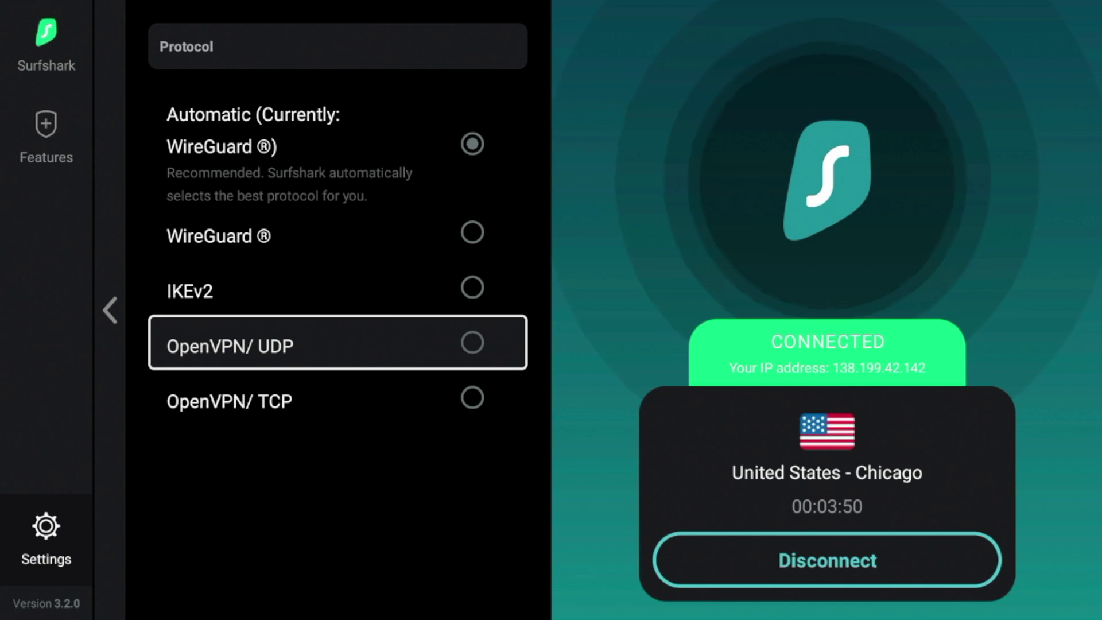
key(Return)
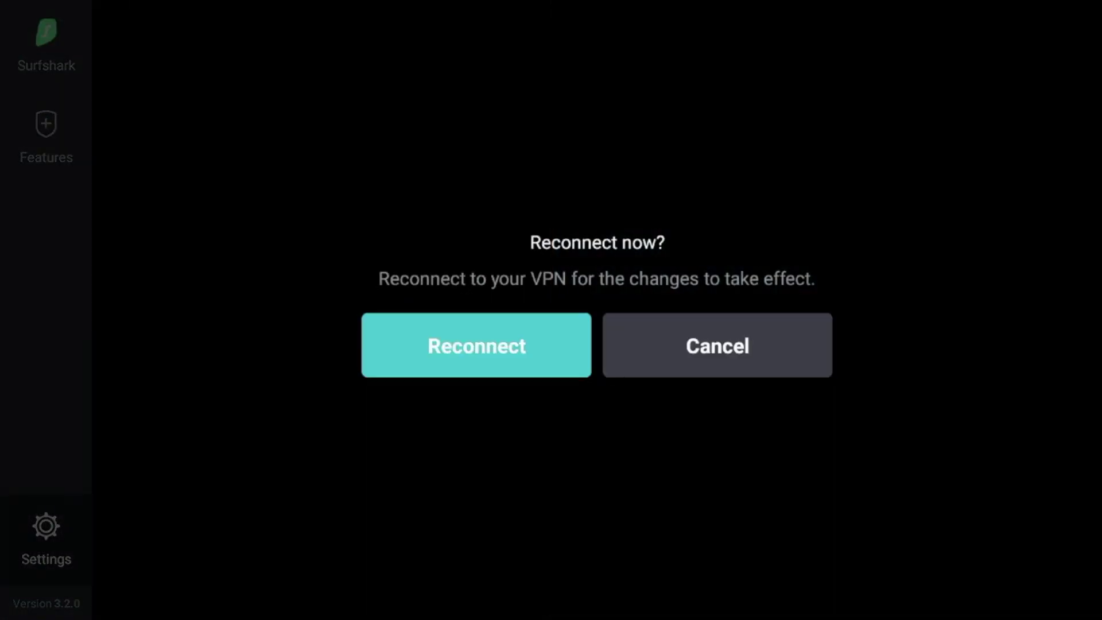
key(Return)
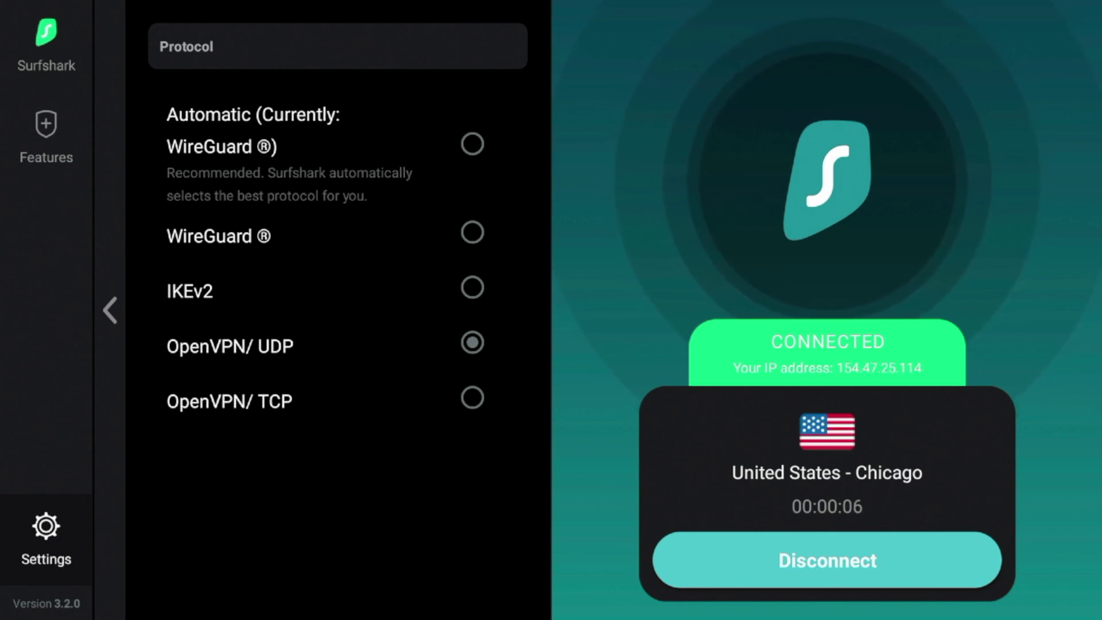
Step: Go to Fire TV Settings > Applications > Manage Installed Applications > analiti
key(Home)
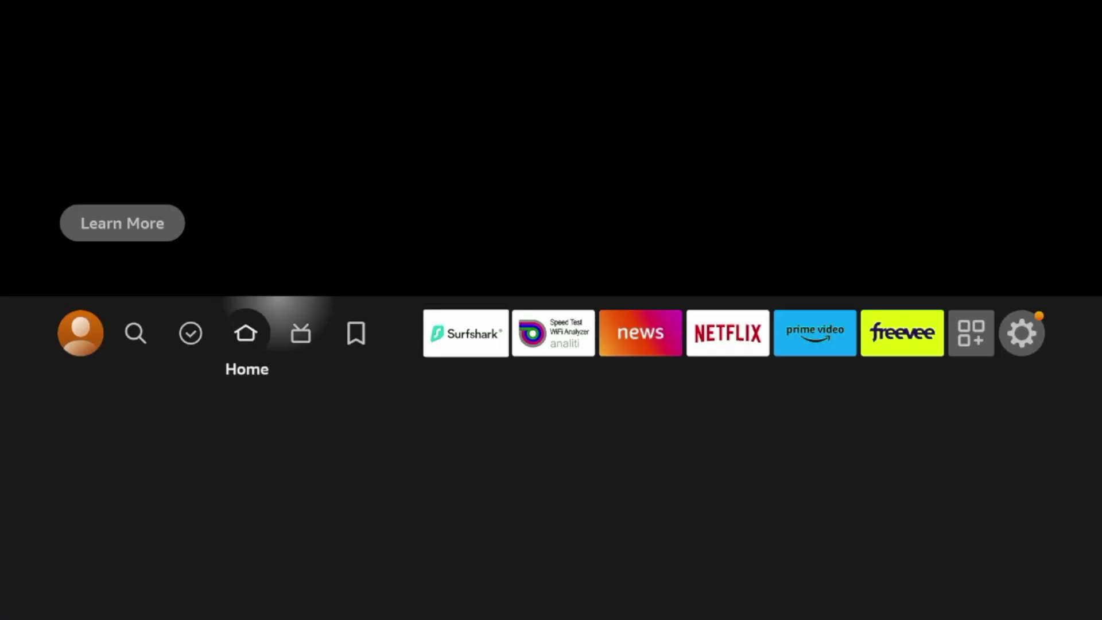
key(Left)
key(Left)
key(Left)
key(Right)
key(Right)
key(Right)
key(Right)
key(Right)
key(Right)
key(Right)
key(Right)
key(Right)
key(Right)
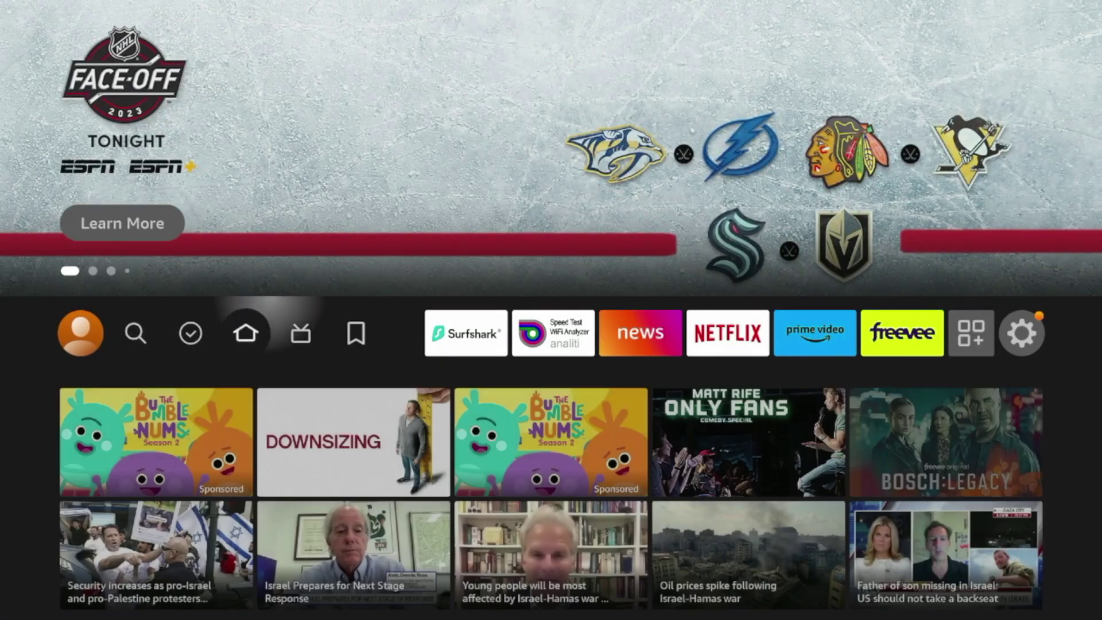
key(Right)
key(Right)
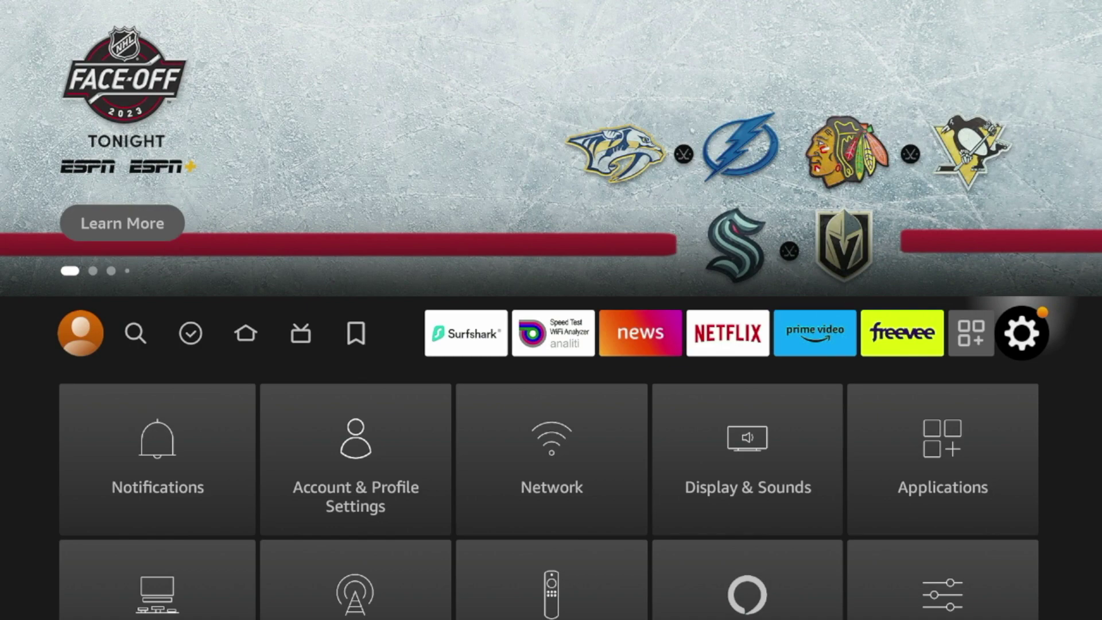
key(Down)
key(Right)
key(Right)
key(Right)
key(Right)
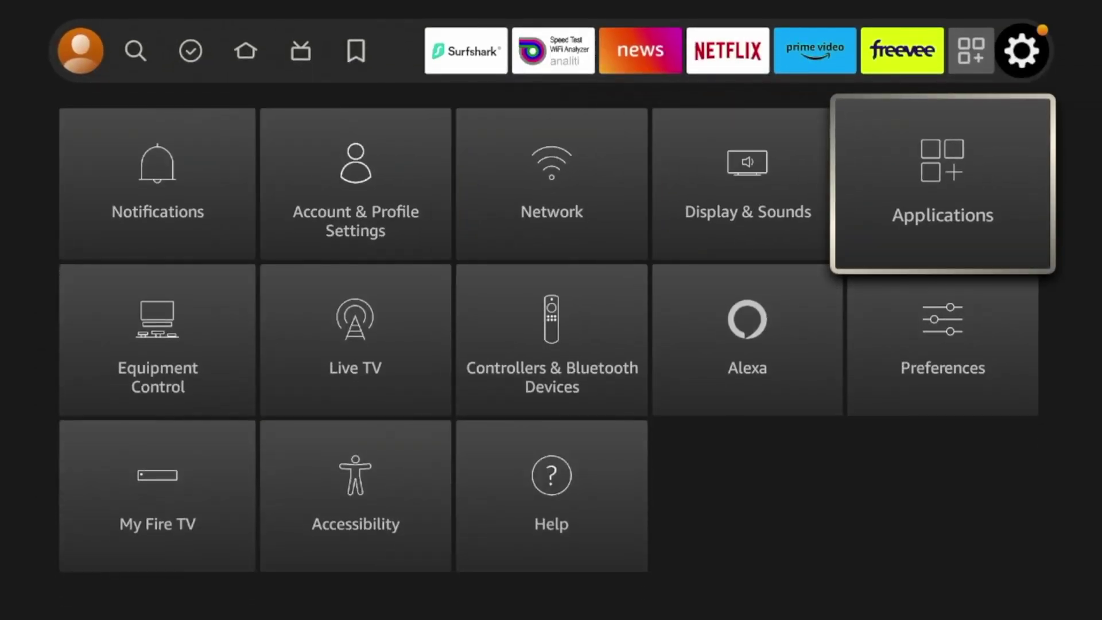
key(Return)
key(Down)
key(Down)
key(Down)
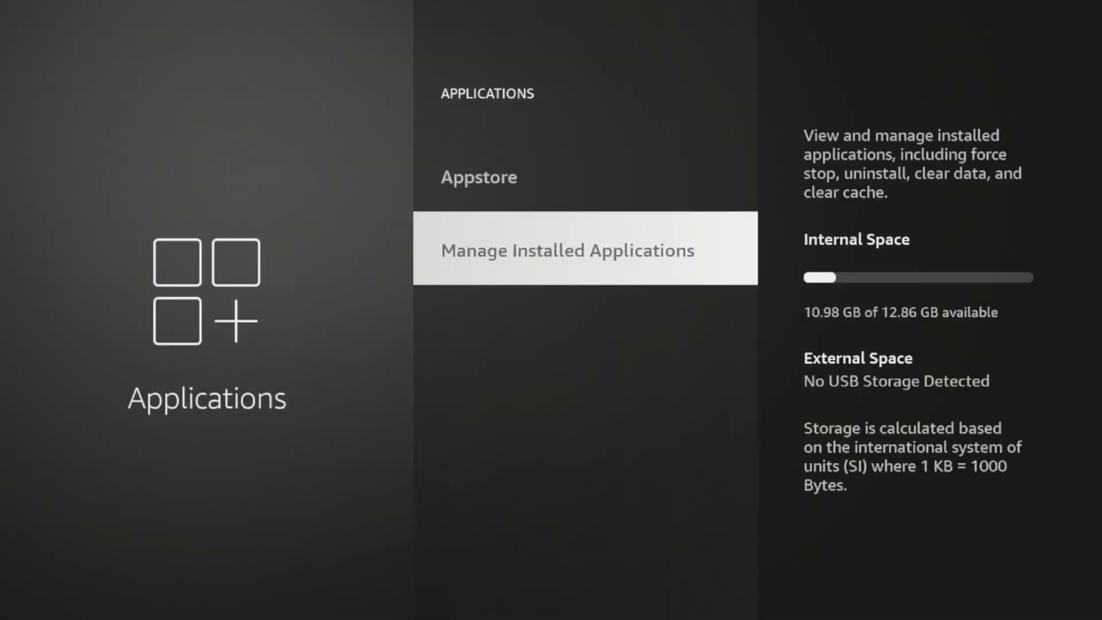
key(Return)
key(Down)
key(Down)
key(Down)
key(Down)
key(Down)
key(Down)
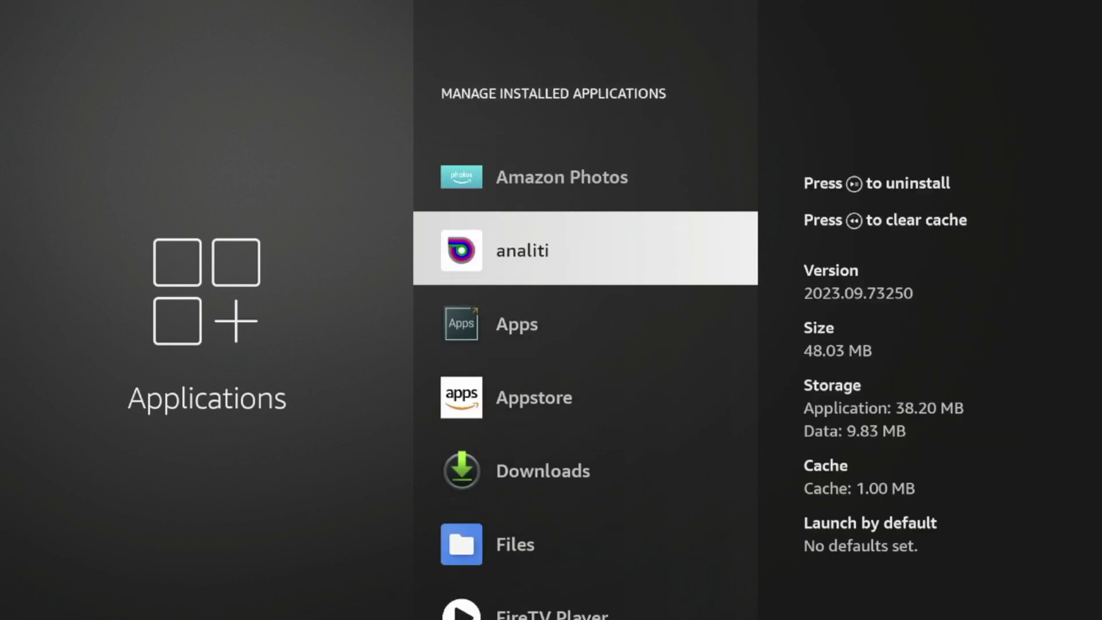
key(Return)
Step: Clear analiti's cache to 0 B and relaunch it to start a fresh quick test
key(Down)
key(Down)
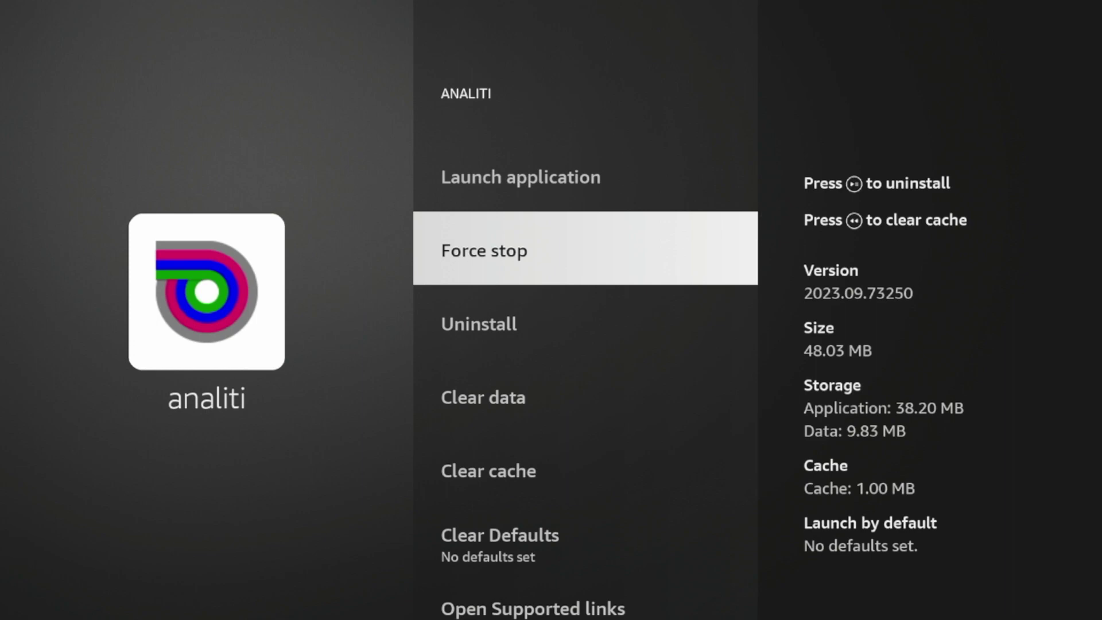
key(Down)
key(Down)
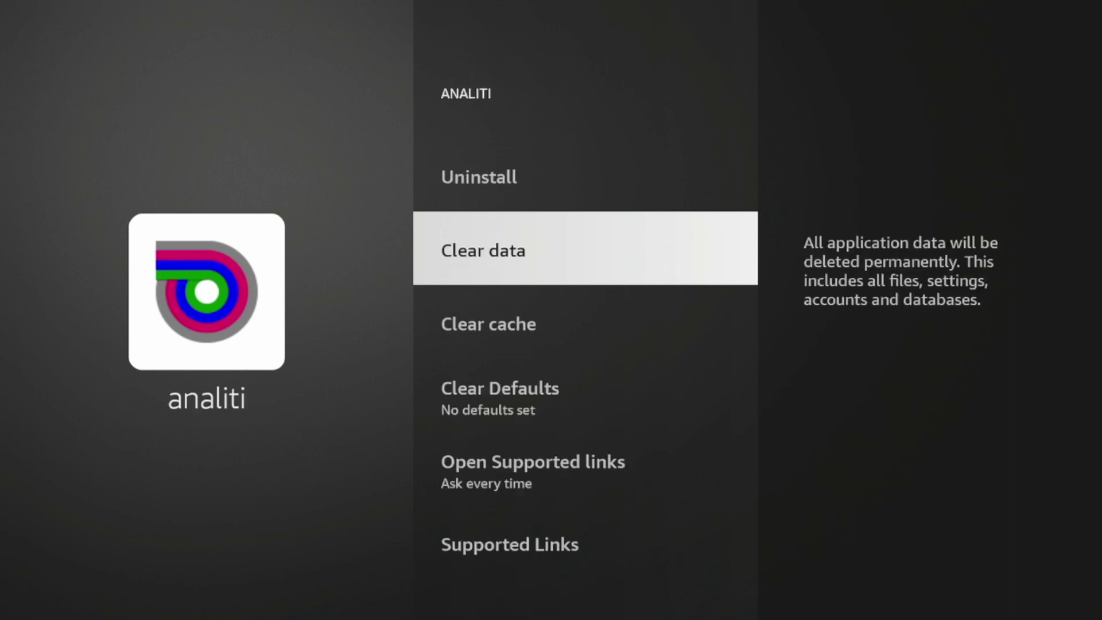
key(Down)
key(Return)
key(Up)
key(Up)
key(Up)
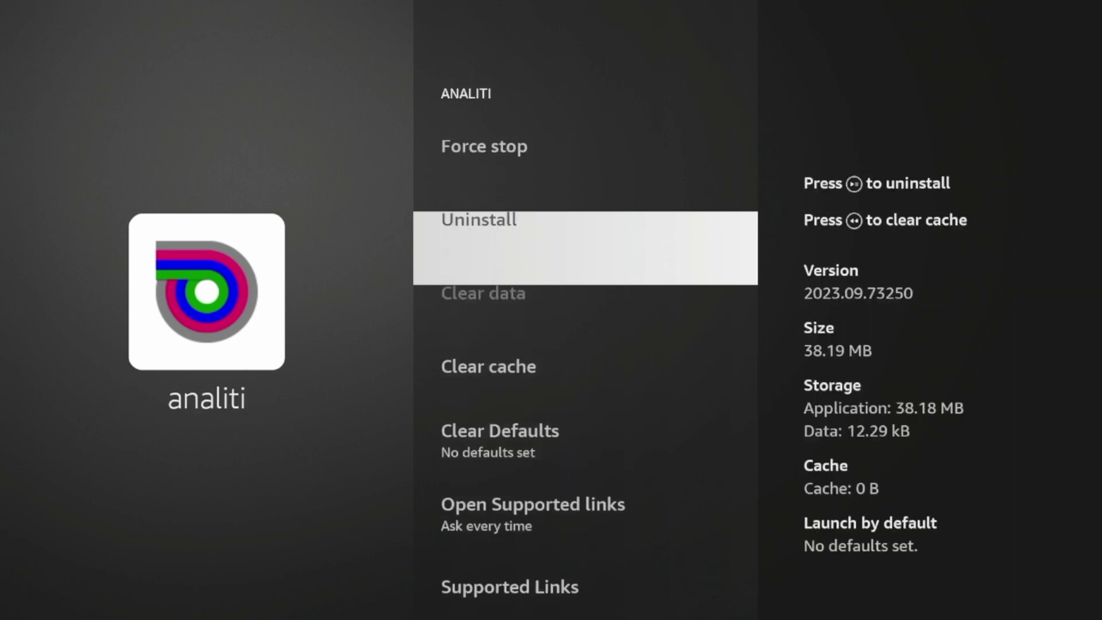
key(Up)
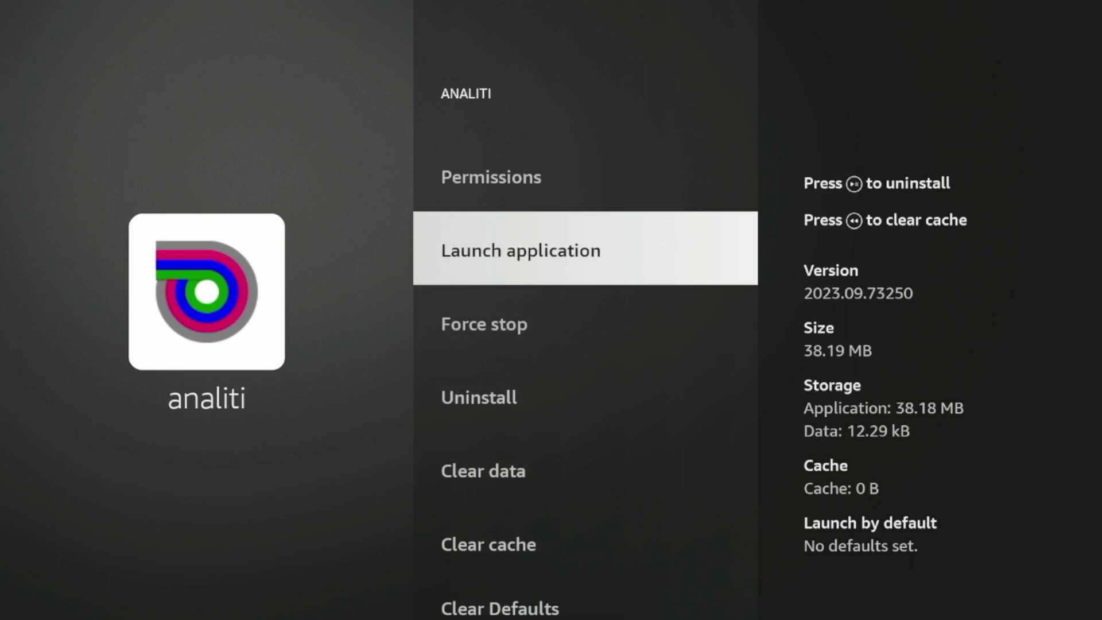
key(Return)
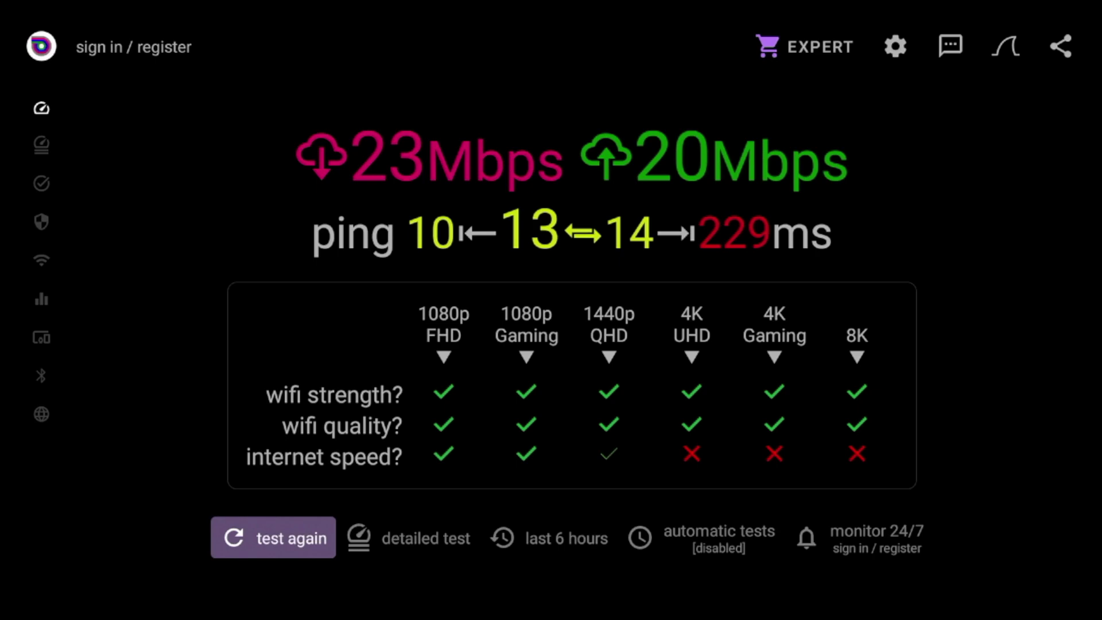
Step: Review the OpenVPN/ UDP results (23 Mbps down, 20 Mbps up) and return home
key(Home)
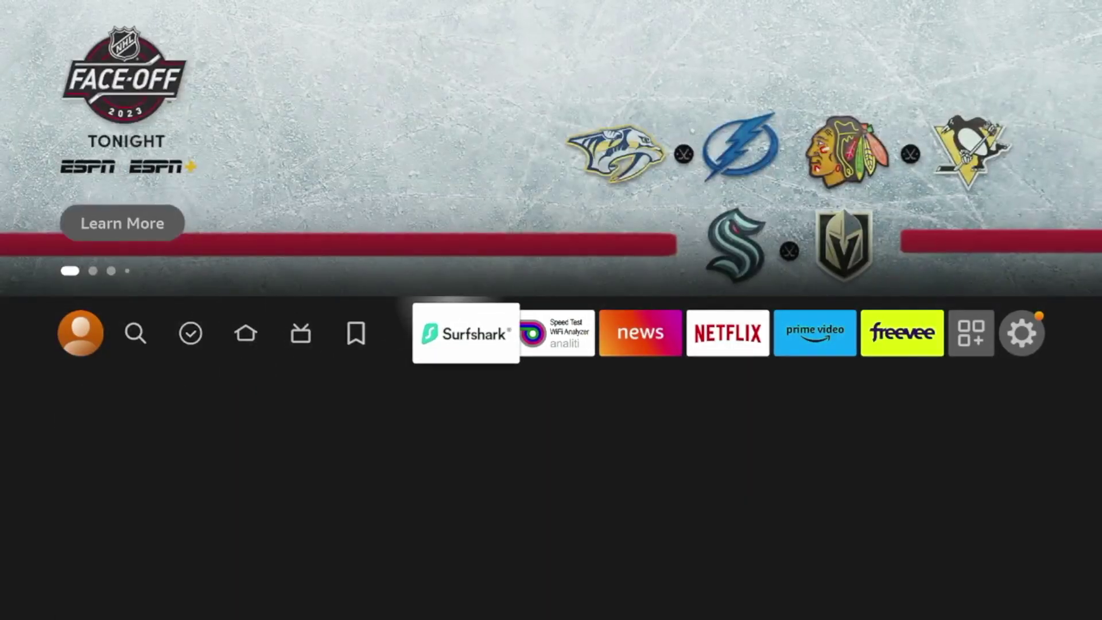
Step: Launch Surfshark from its home-screen tile and move focus to the location search field
key(Right)
key(Left)
key(Return)
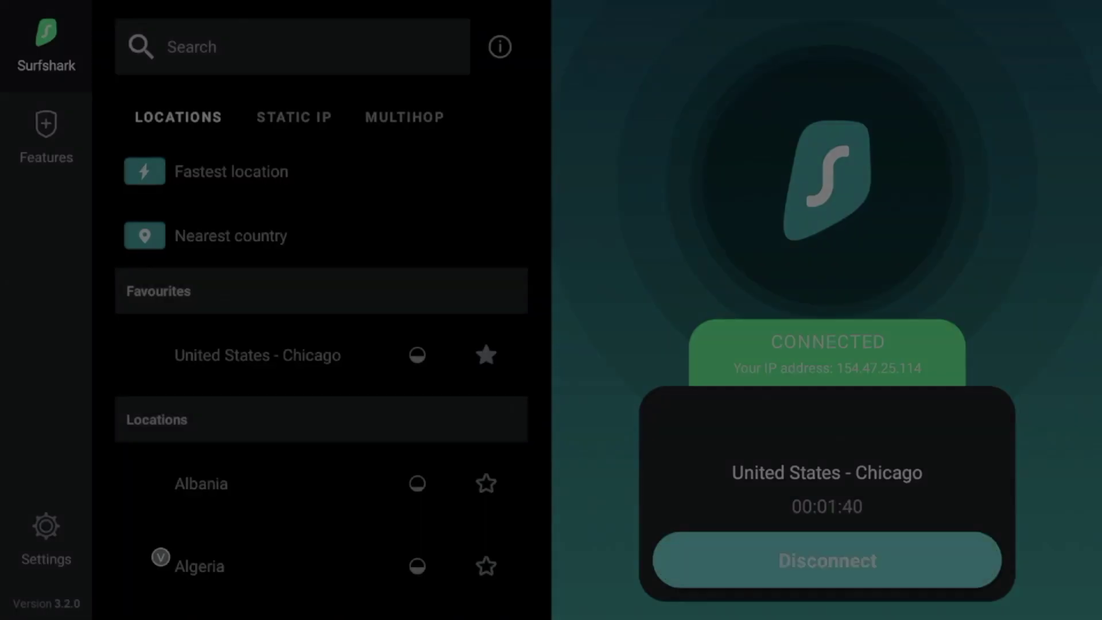
key(Down)
key(Down)
key(Up)
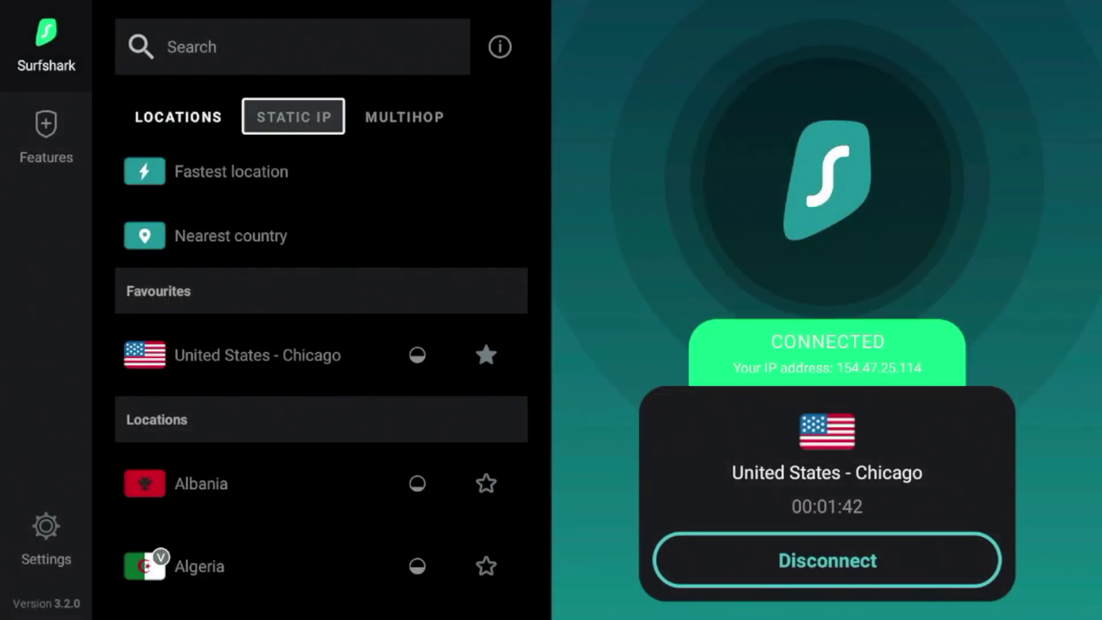
key(Up)
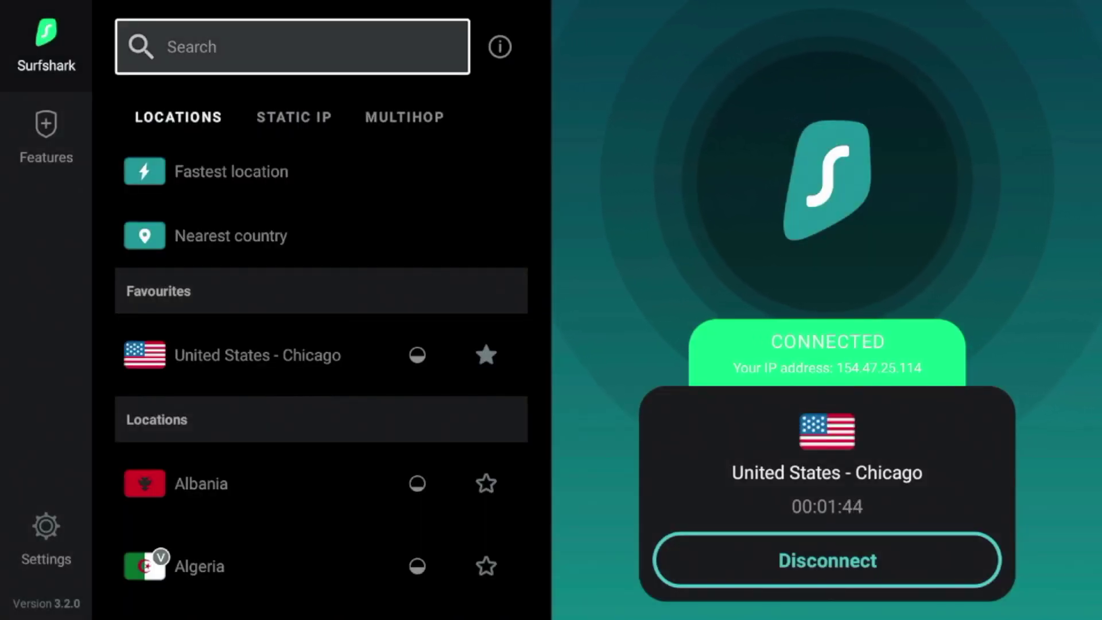